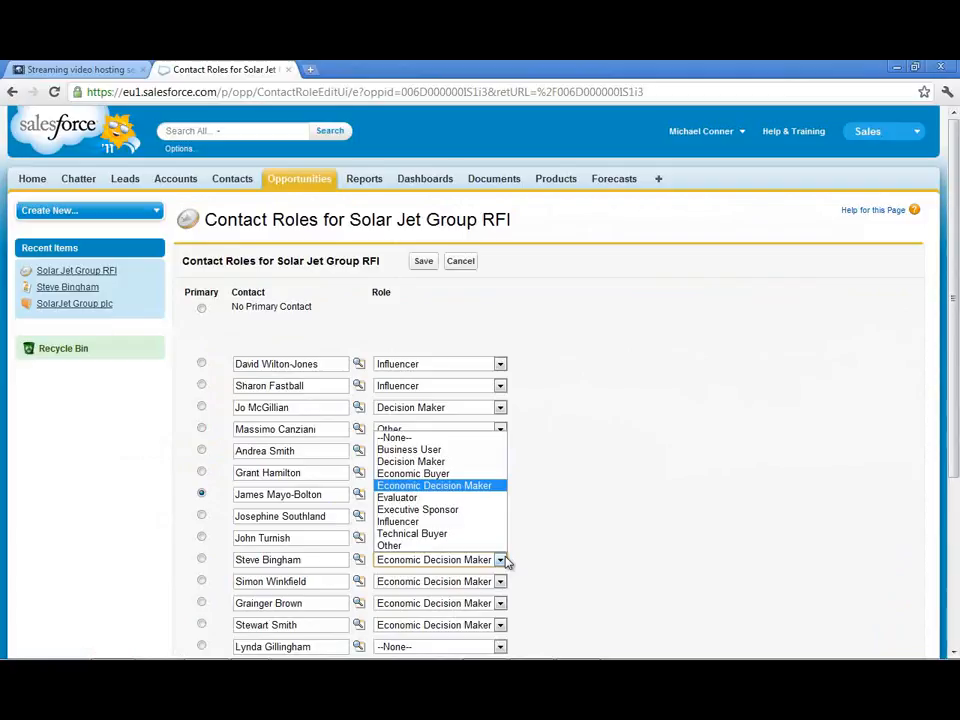
Step: Leave the contact role list without changing any role and open the Solar Jet Group RFI opportunity
click(505, 562)
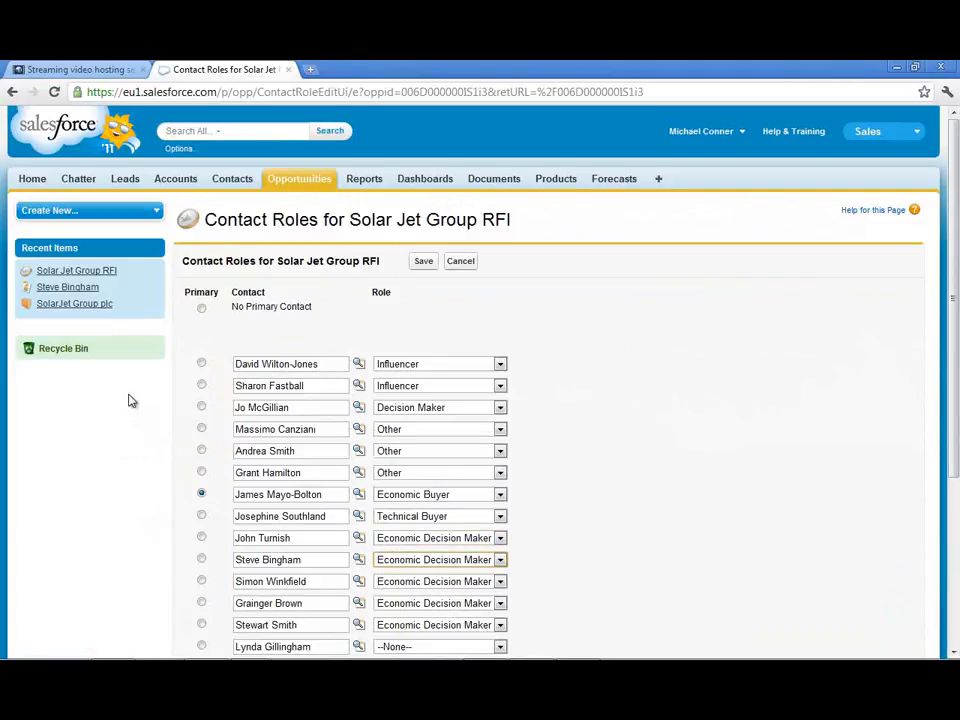
click(65, 274)
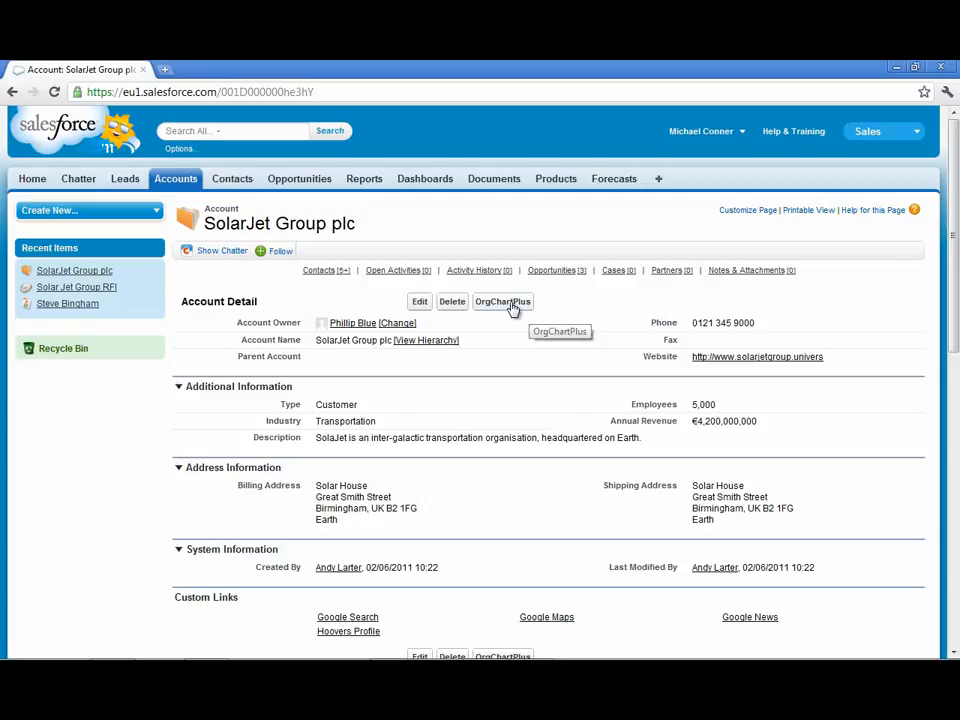
Step: Open OrgChartPlus for the SolarJet Group plc account and create a reports-to organisation chart named "Account chart"
click(513, 308)
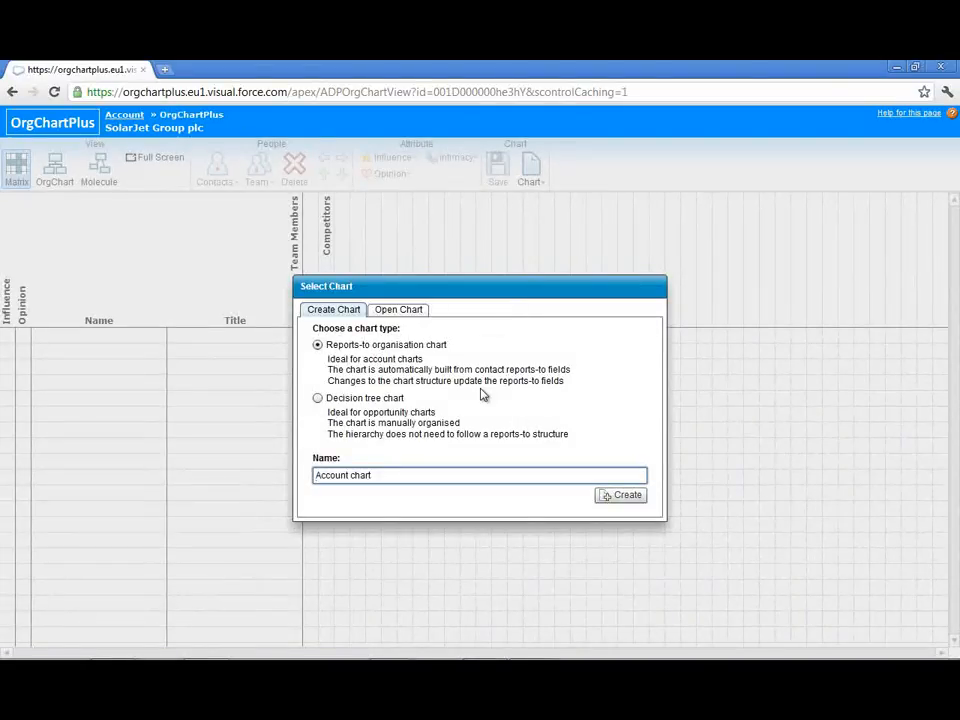
click(605, 500)
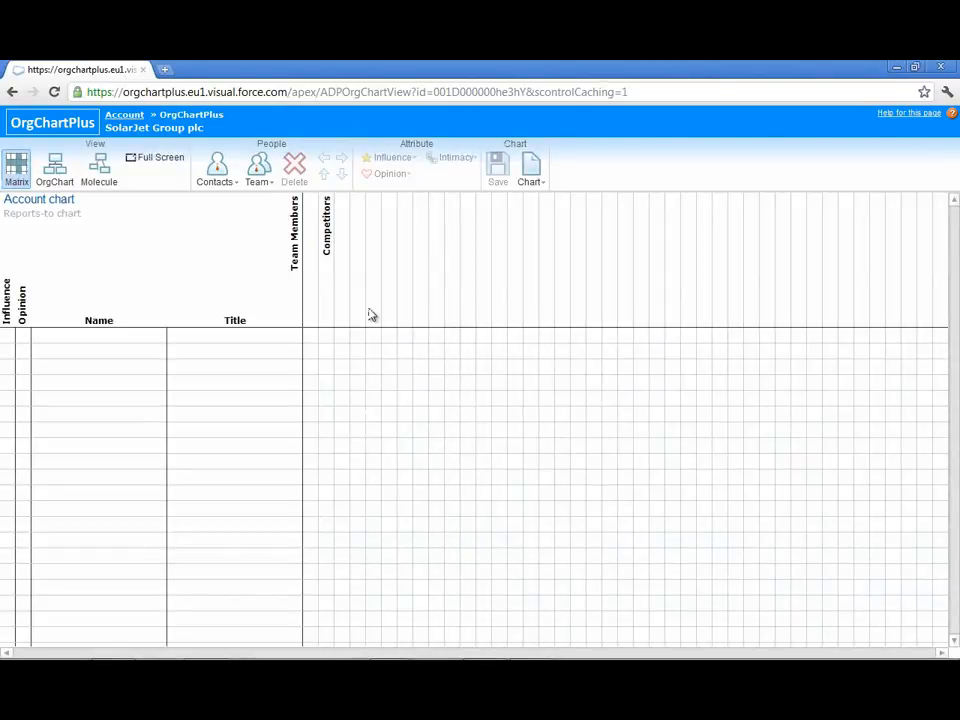
Step: Start importing contacts into the chart and list all contacts belonging to the account
click(227, 185)
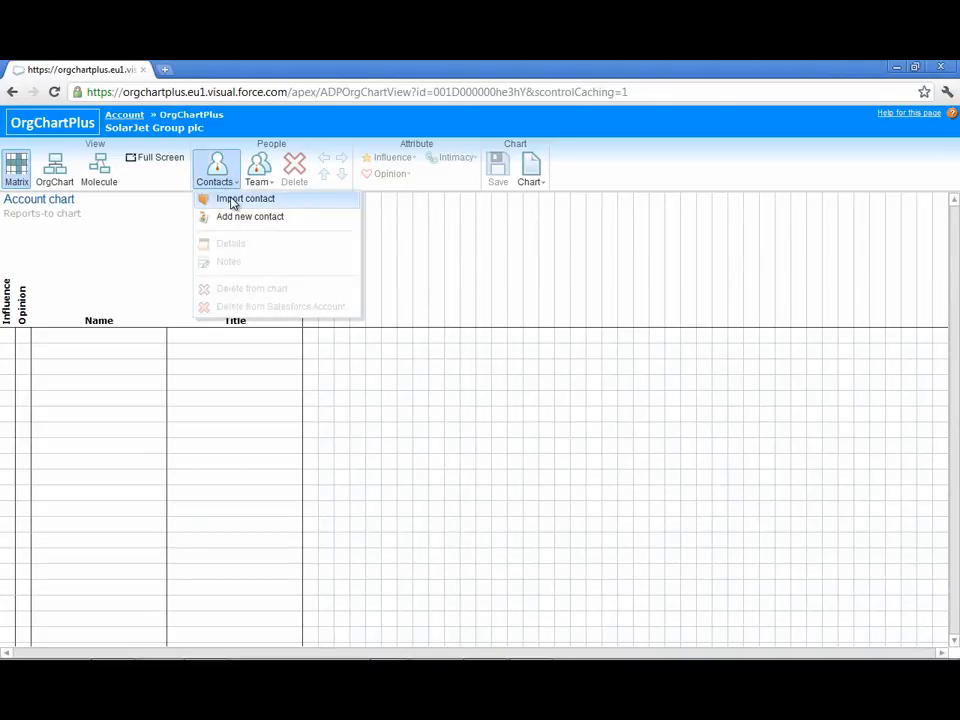
click(233, 201)
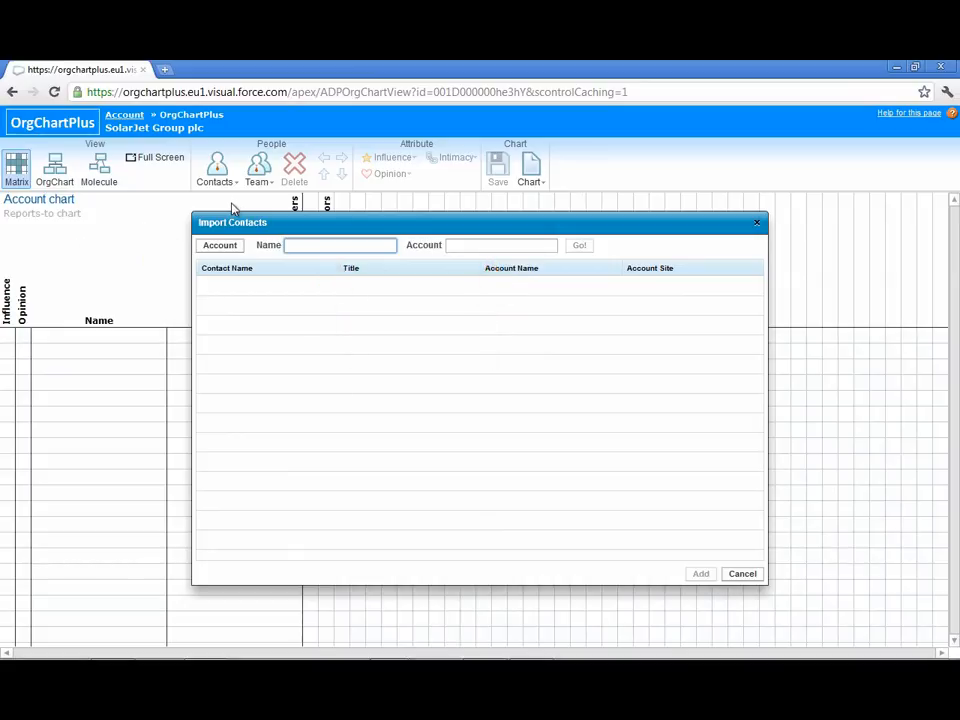
click(226, 247)
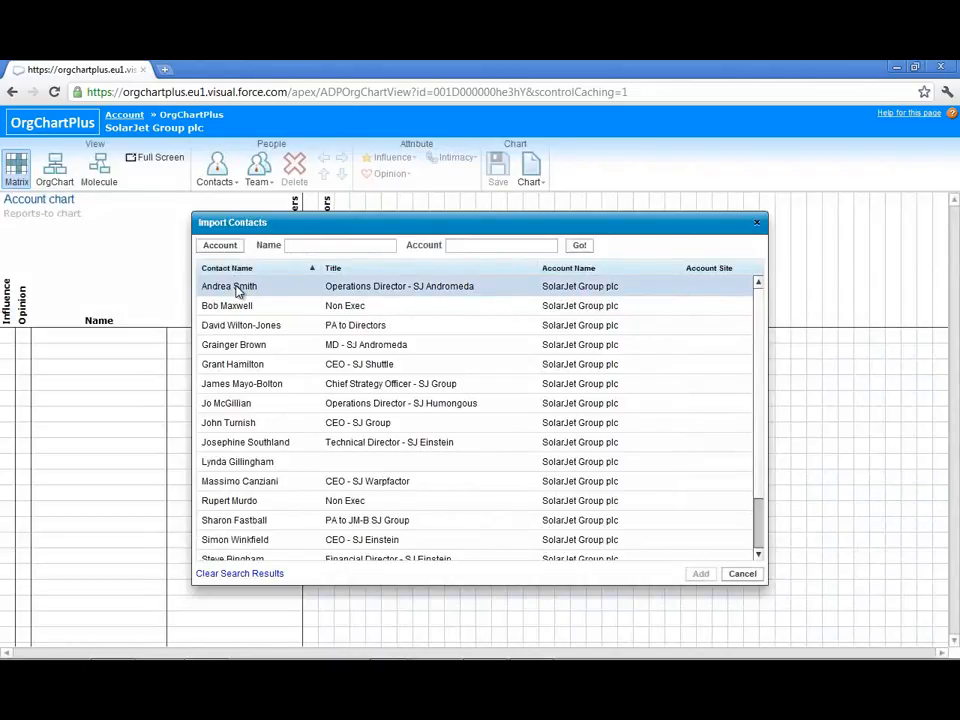
click(238, 291)
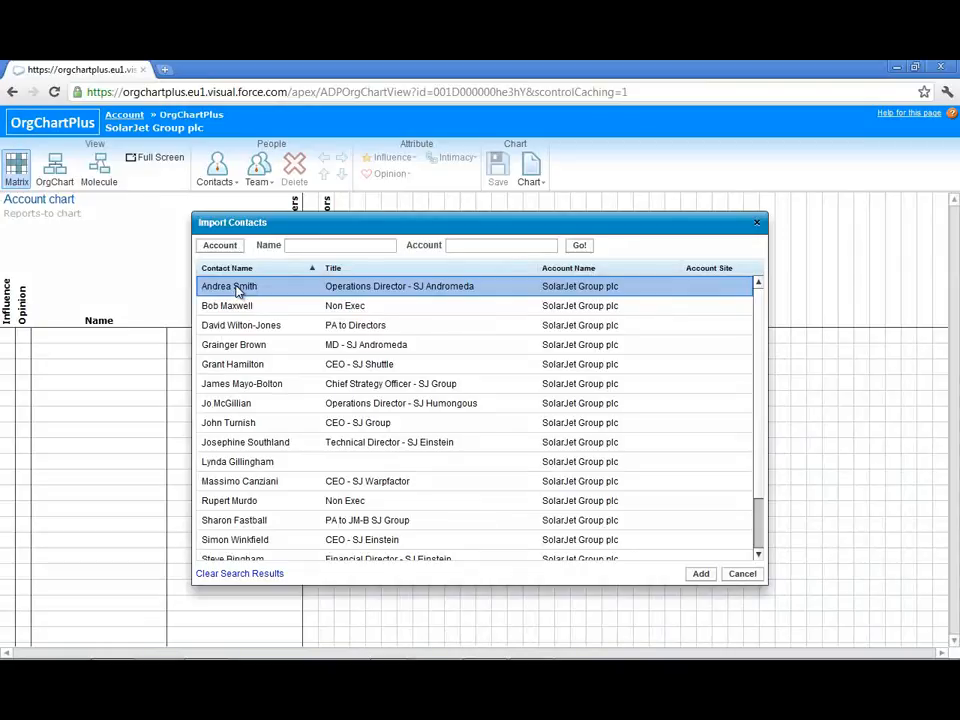
key(shift+Down)
key(shift+Down)
key(shift+Down)
key(shift+Down)
key(shift+Down)
key(shift+Down)
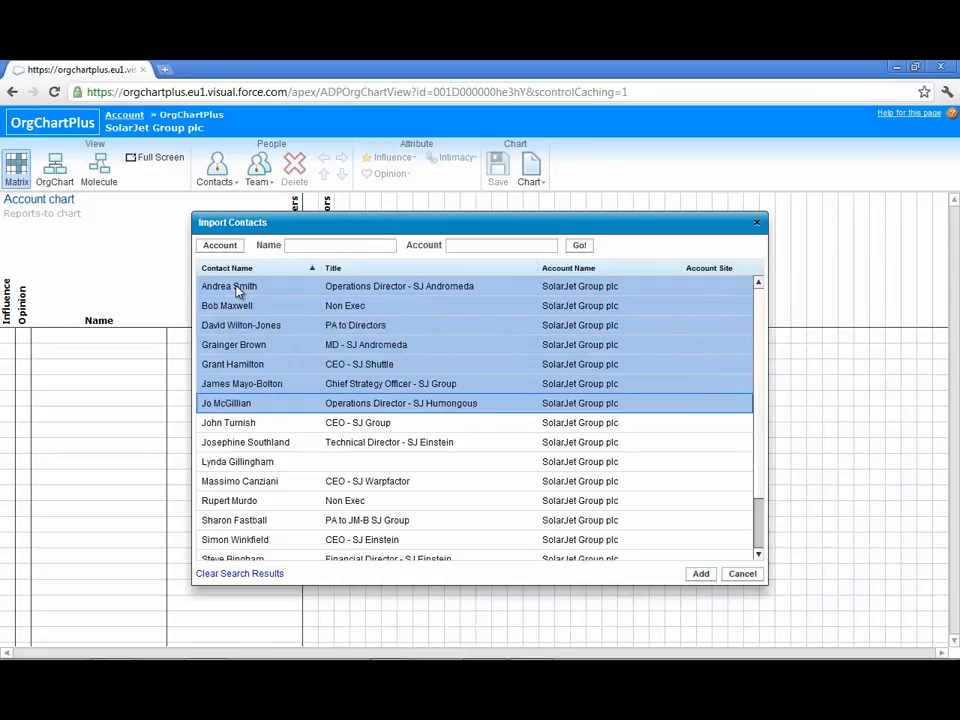
click(238, 289)
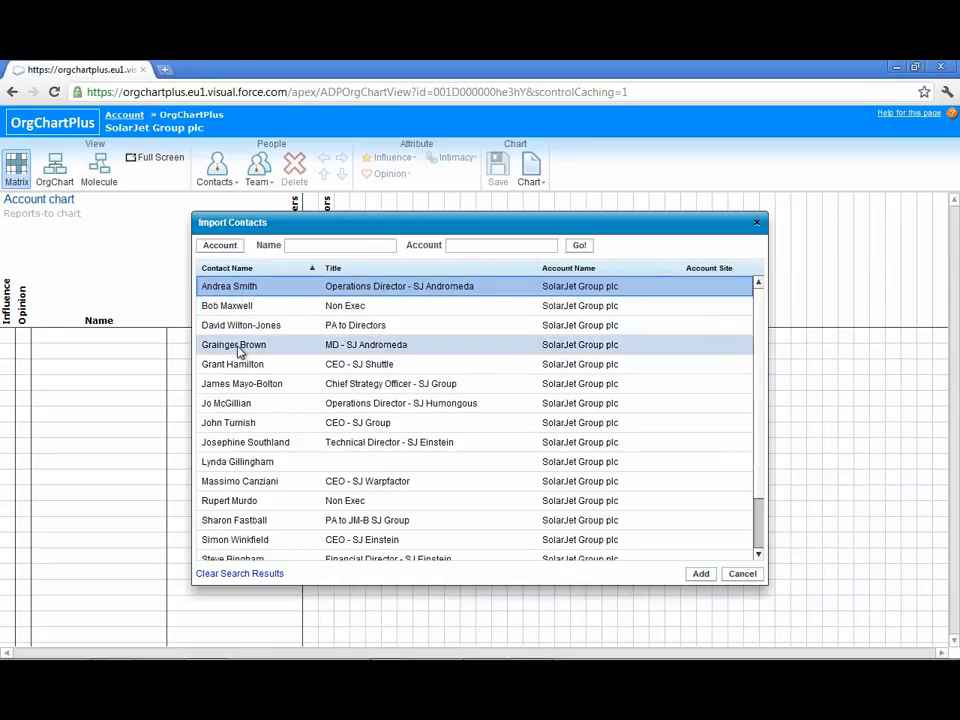
ctrl+click(238, 350)
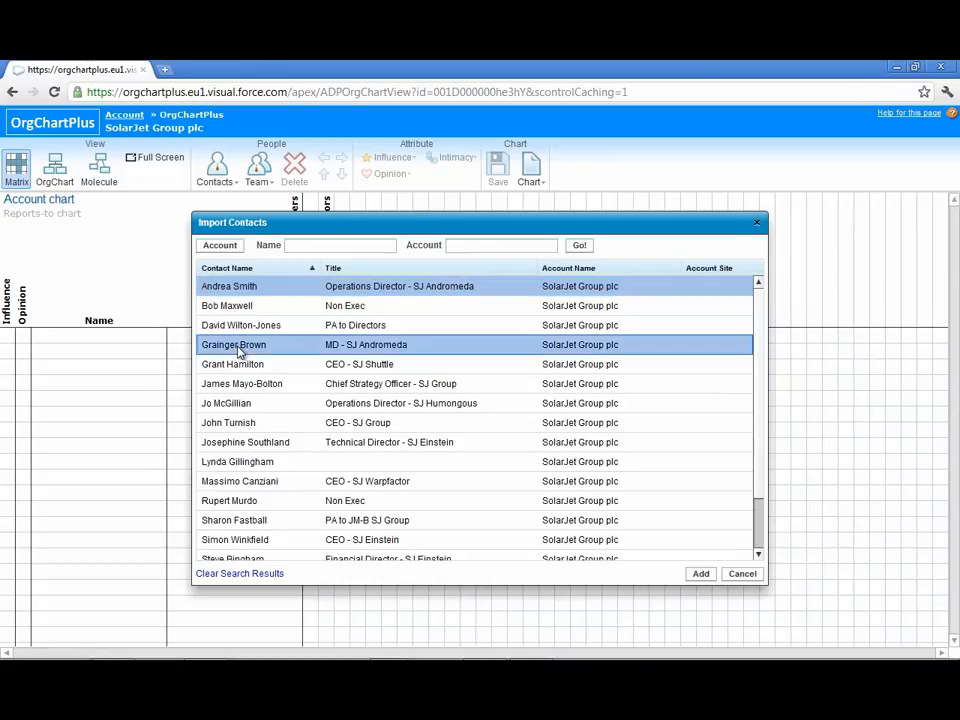
click(231, 409)
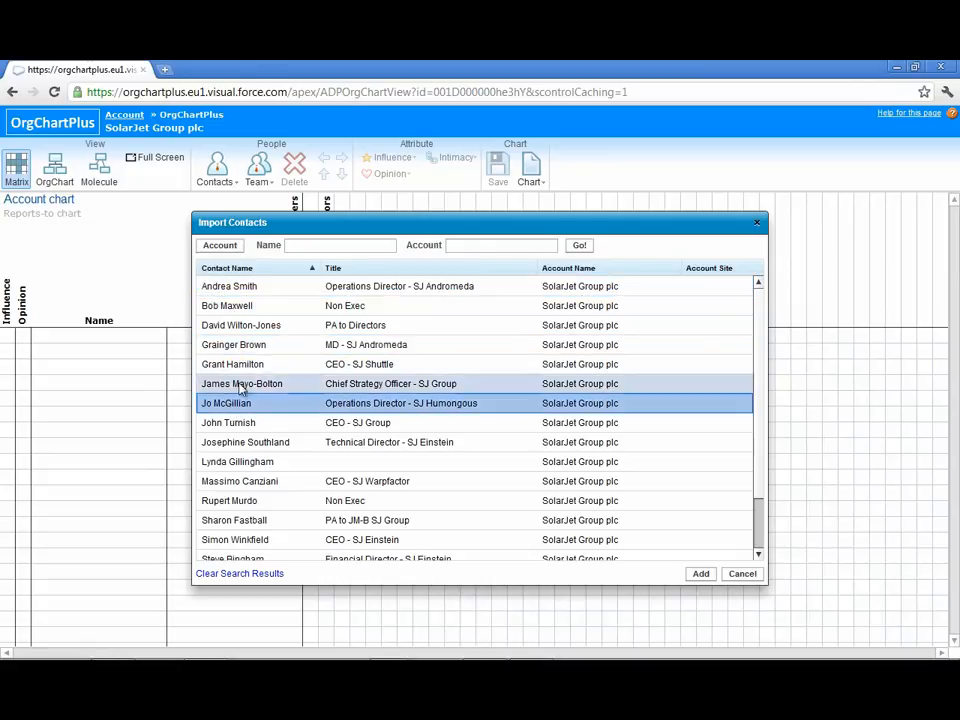
Step: Select every contact in the account's import list and add them all to the chart
click(278, 294)
key(shift+Down)
key(shift+Down)
key(shift+Down)
key(shift+Down)
key(shift+Down)
key(shift+Down)
key(shift+Down)
key(shift+Down)
key(shift+Down)
key(shift+Down)
key(shift+Down)
key(shift+Down)
key(shift+Down)
key(shift+Down)
key(shift+Down)
key(shift+Down)
key(shift+Down)
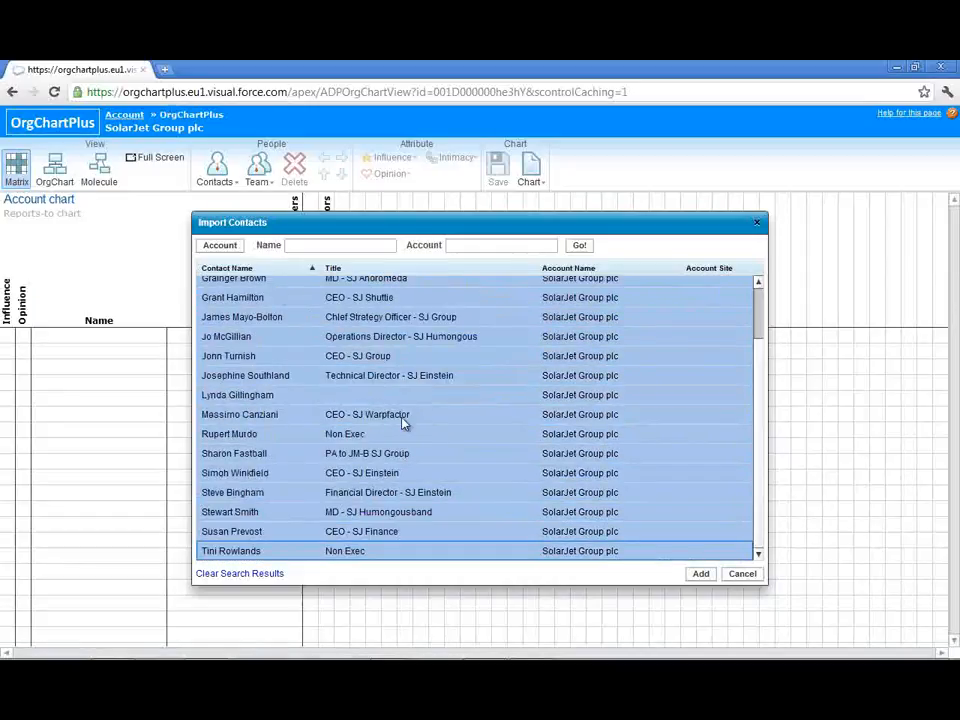
click(700, 574)
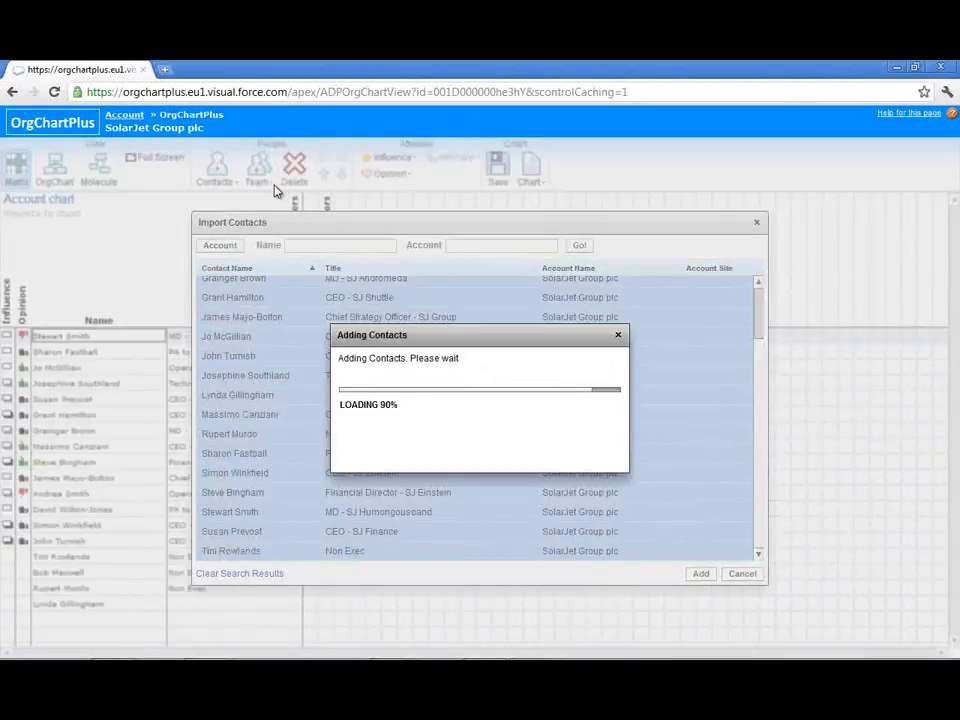
Step: Import all available team members, both users and non-SFDC users, into the chart
click(272, 188)
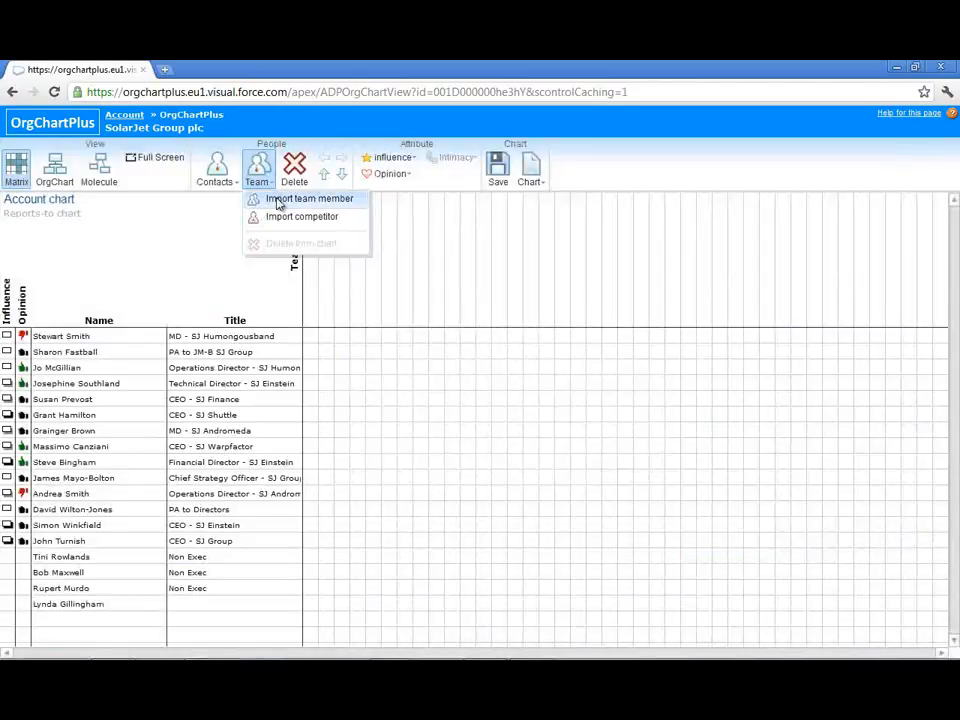
click(279, 203)
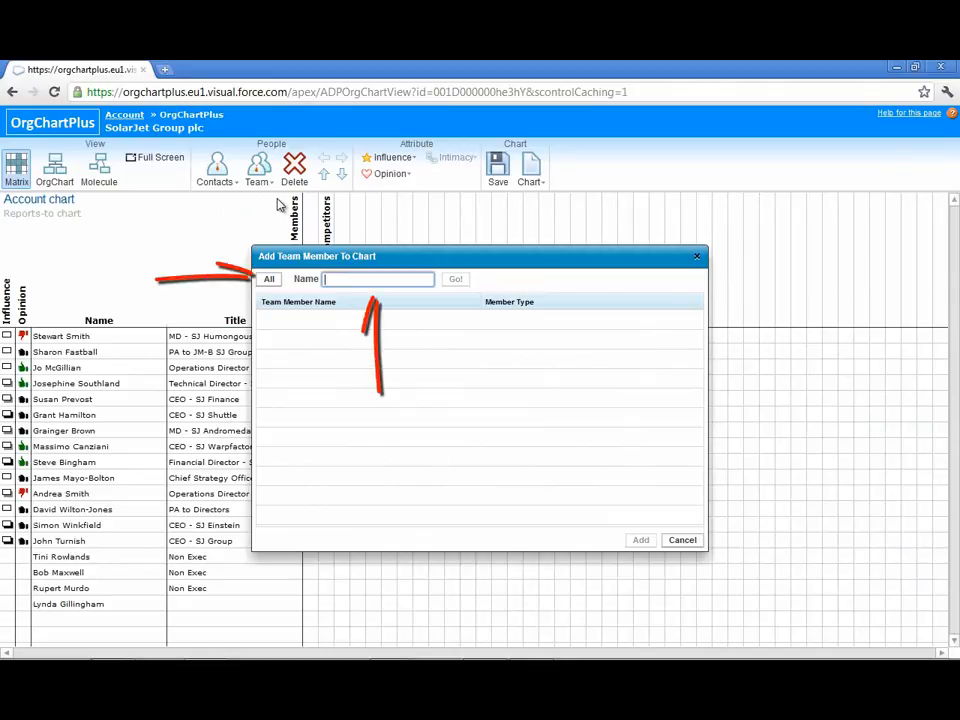
click(270, 281)
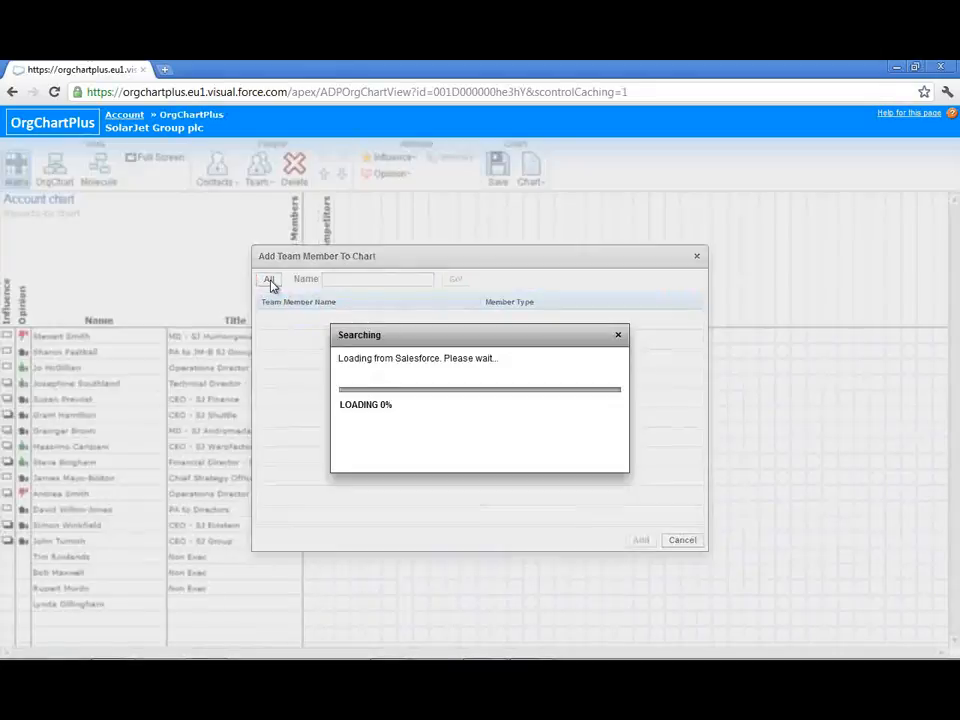
click(279, 323)
key(shift+Down)
key(shift+Down)
key(shift+Down)
key(shift+Down)
key(shift+Down)
key(shift+Down)
key(shift+Down)
key(shift+Down)
key(shift+Down)
key(shift+Down)
key(shift+Down)
key(shift+Down)
key(shift+Down)
key(shift+Down)
key(shift+Down)
key(shift+Down)
key(shift+Down)
key(shift+Down)
key(shift+Down)
key(shift+Down)
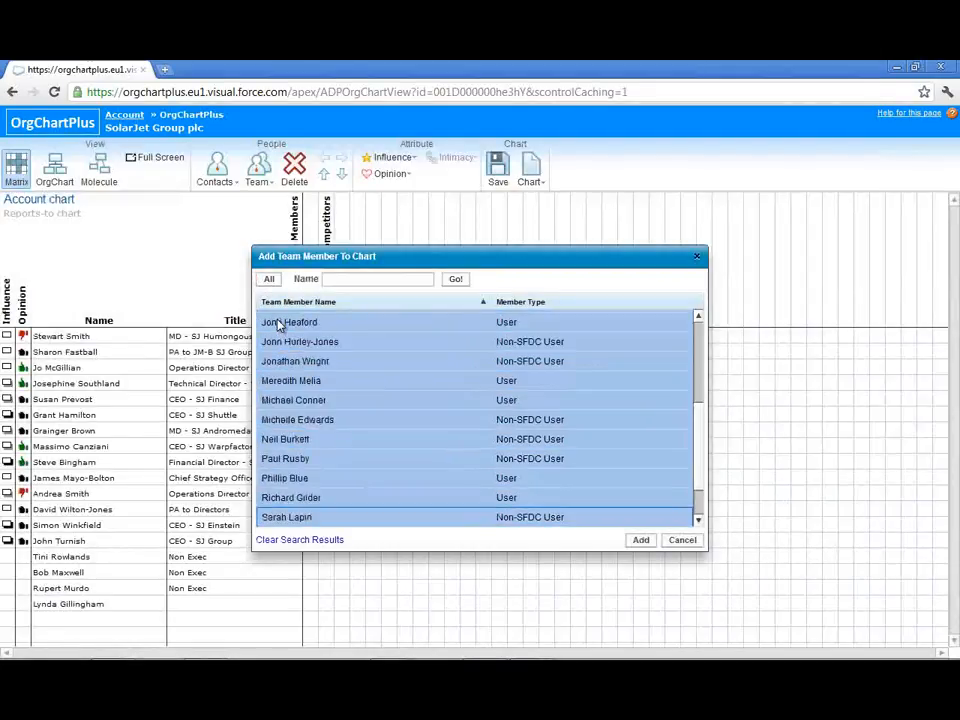
key(shift+Down)
key(shift+Down)
key(shift+Down)
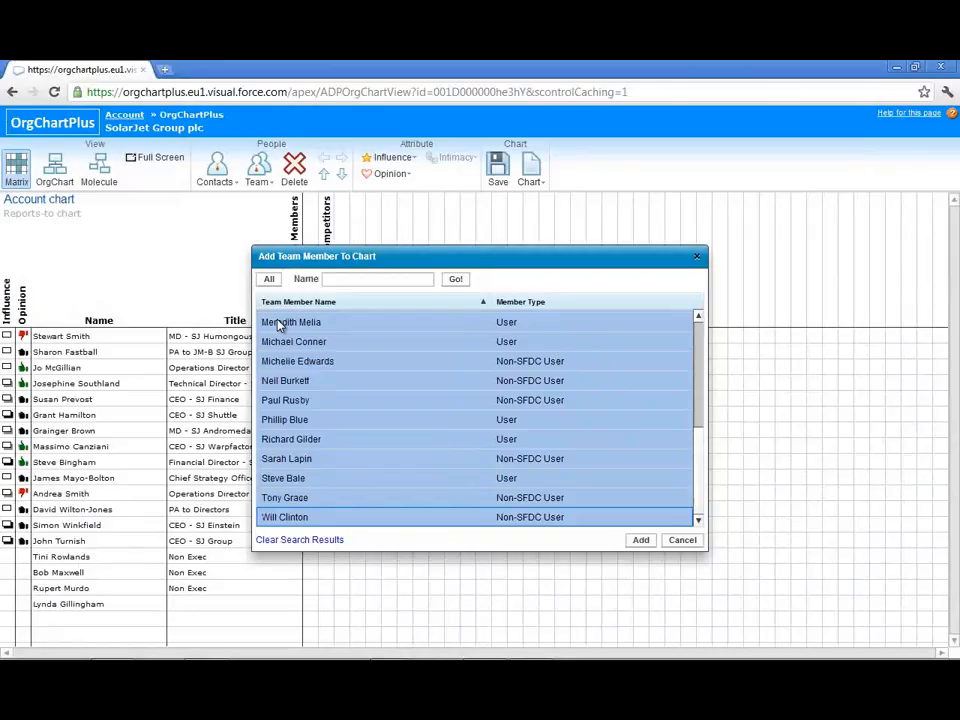
click(641, 541)
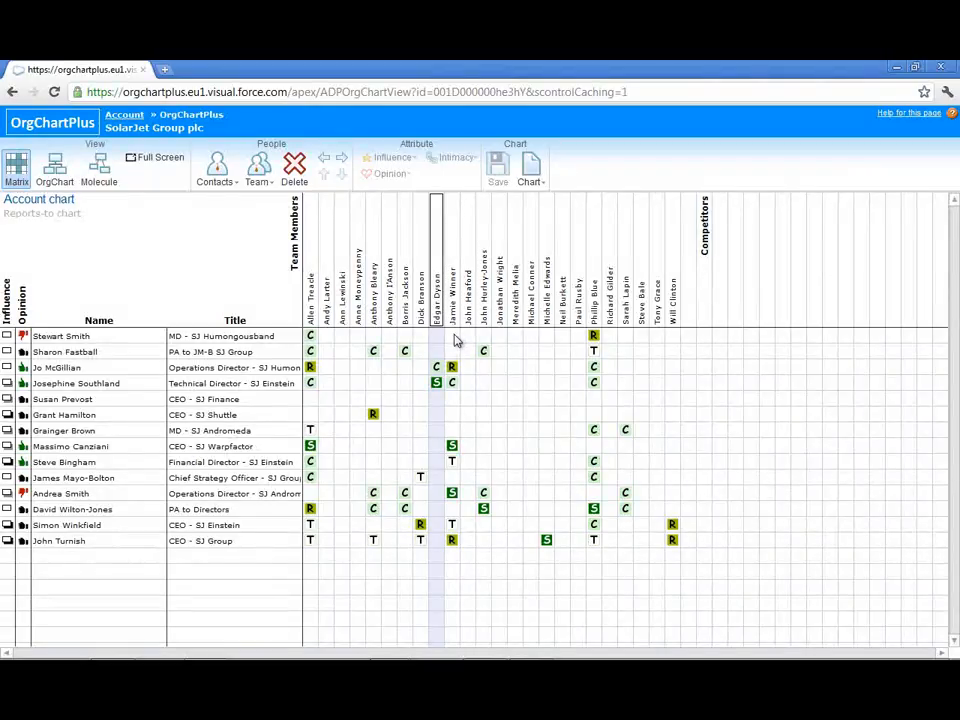
Step: Set the intimacy between the CEO of SJ Finance and the ninth team member to Strong relationship
click(436, 399)
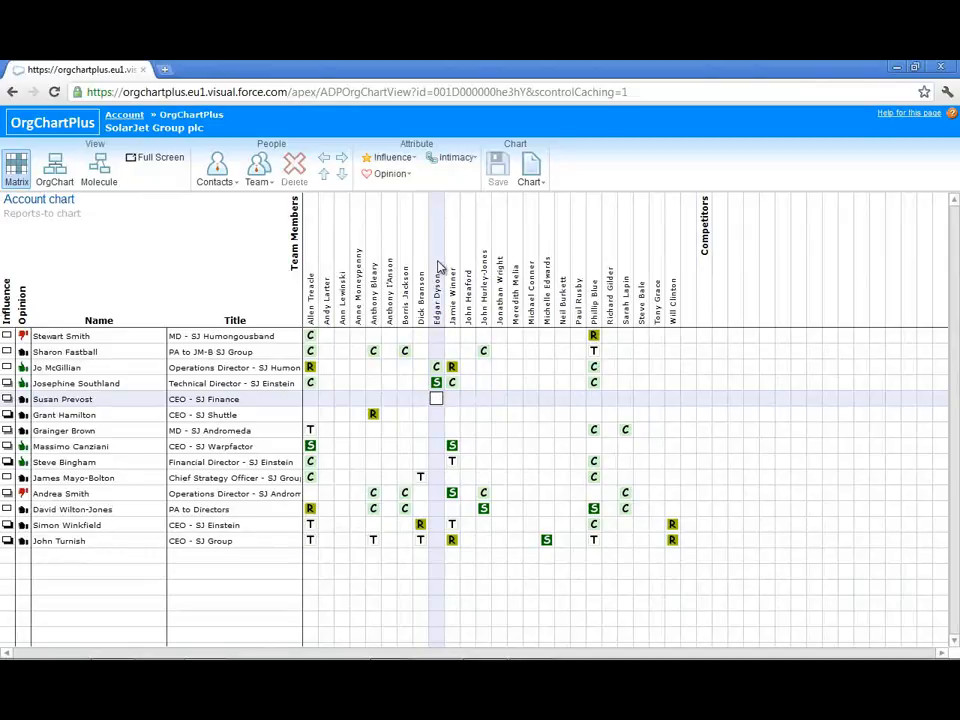
click(454, 162)
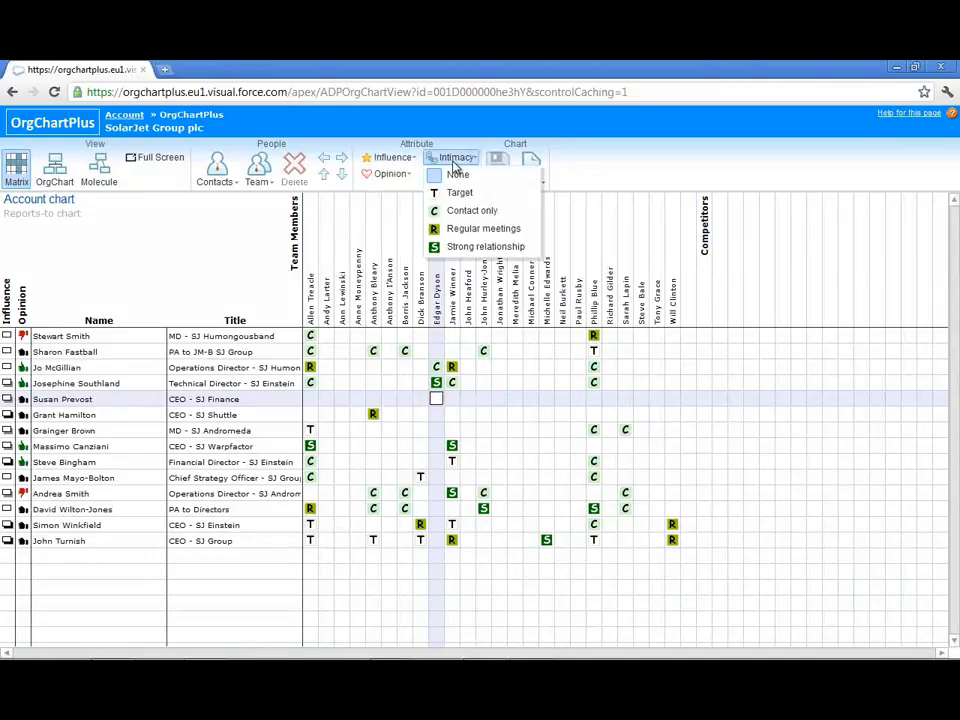
click(456, 248)
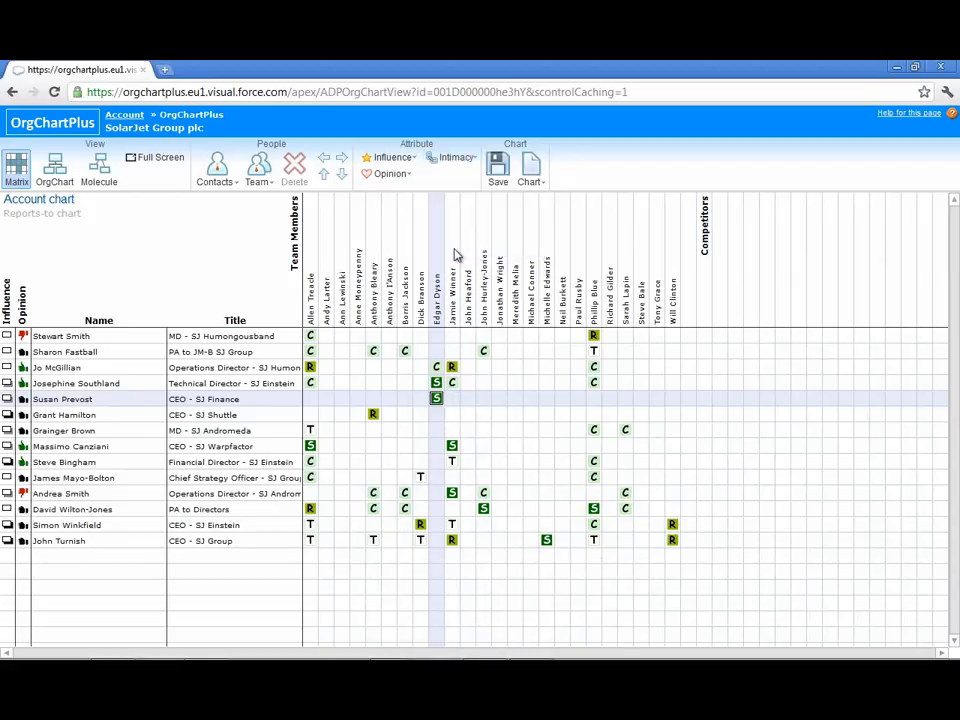
Step: Change the SJ Finance CEO's intimacy rating with the ninth team member to Regular meetings and back to Strong relationship
click(437, 398)
key(r)
key(s)
Step: Review the influence and opinion options available for the CEO of SJ Finance
click(8, 399)
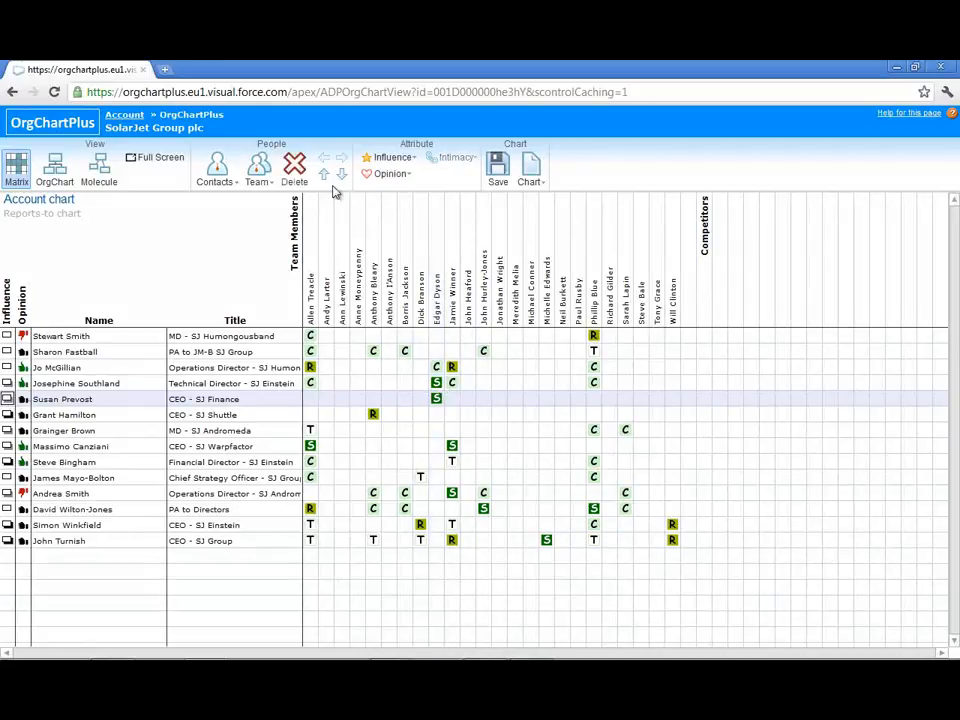
click(384, 161)
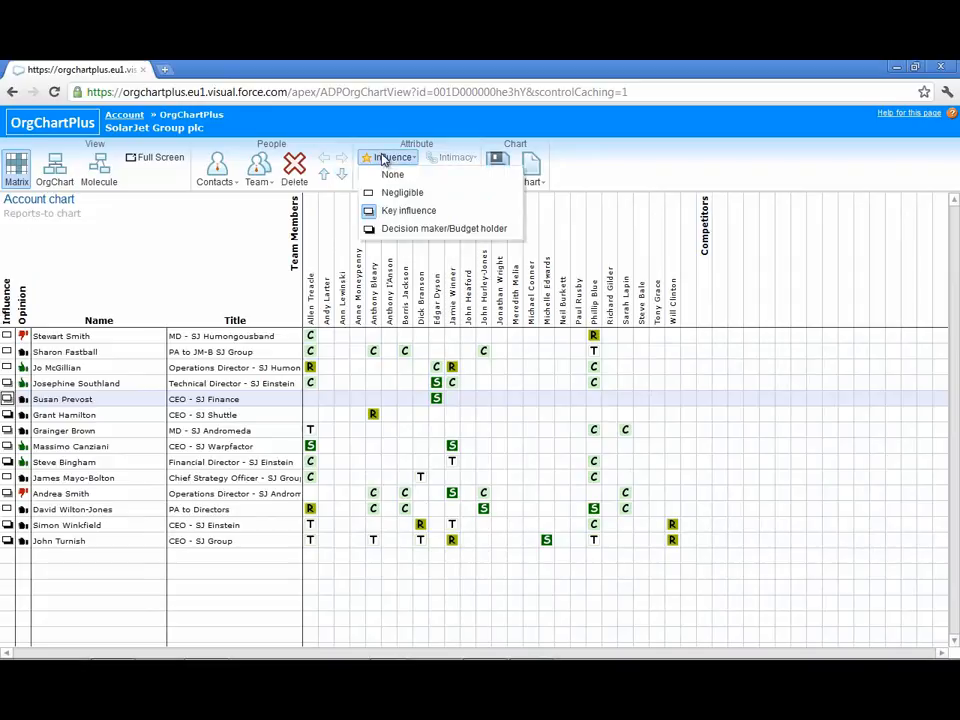
click(384, 161)
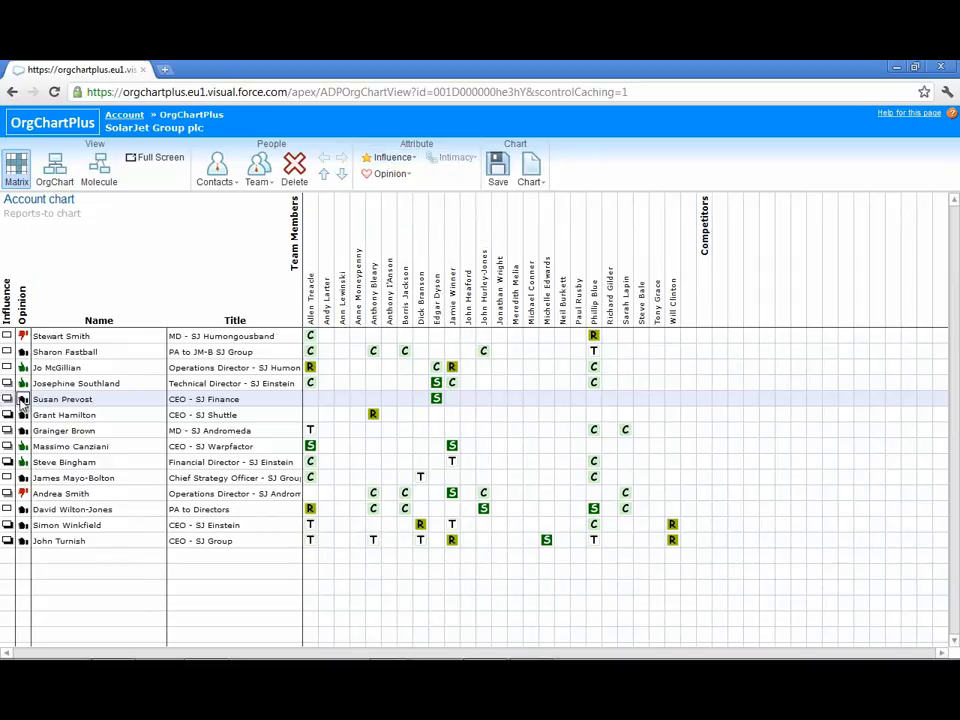
click(380, 175)
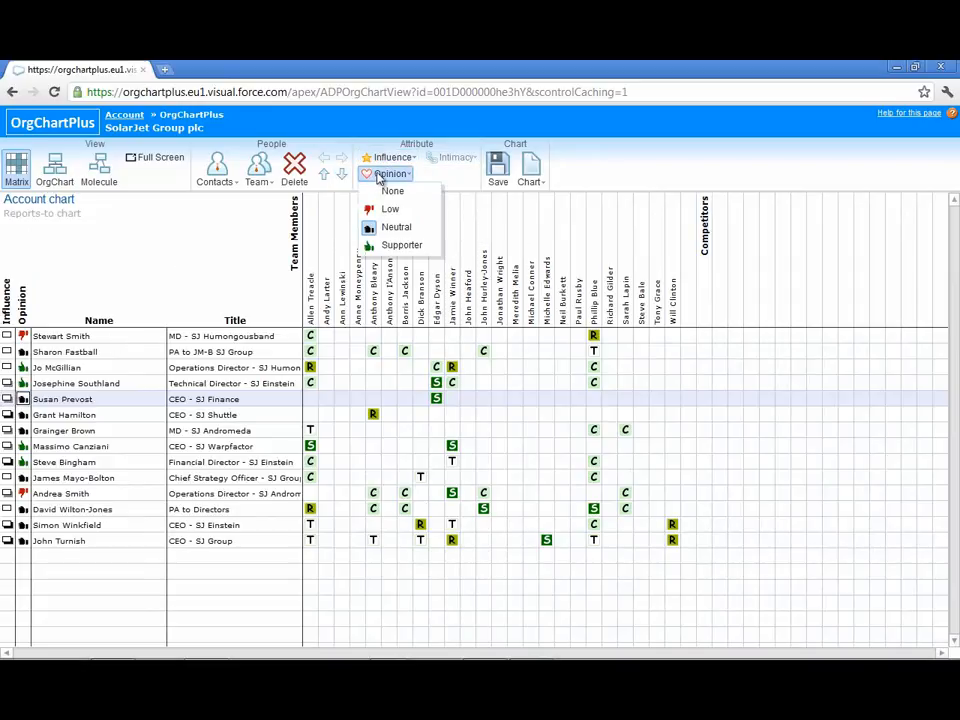
click(379, 175)
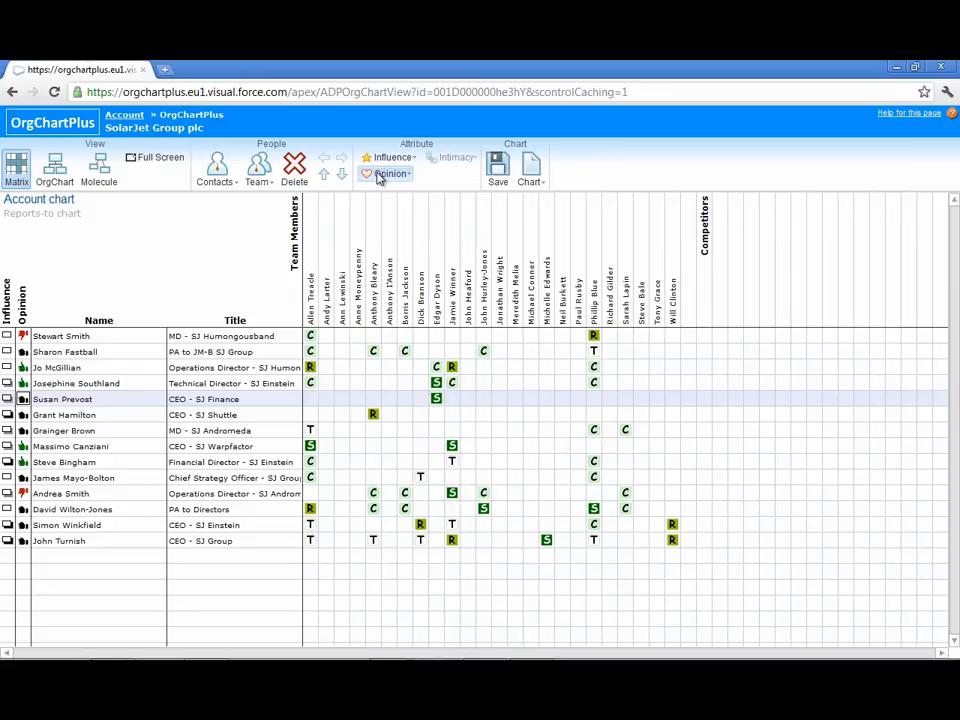
Step: Save the chart and switch from the matrix to the OrgChart view
click(496, 172)
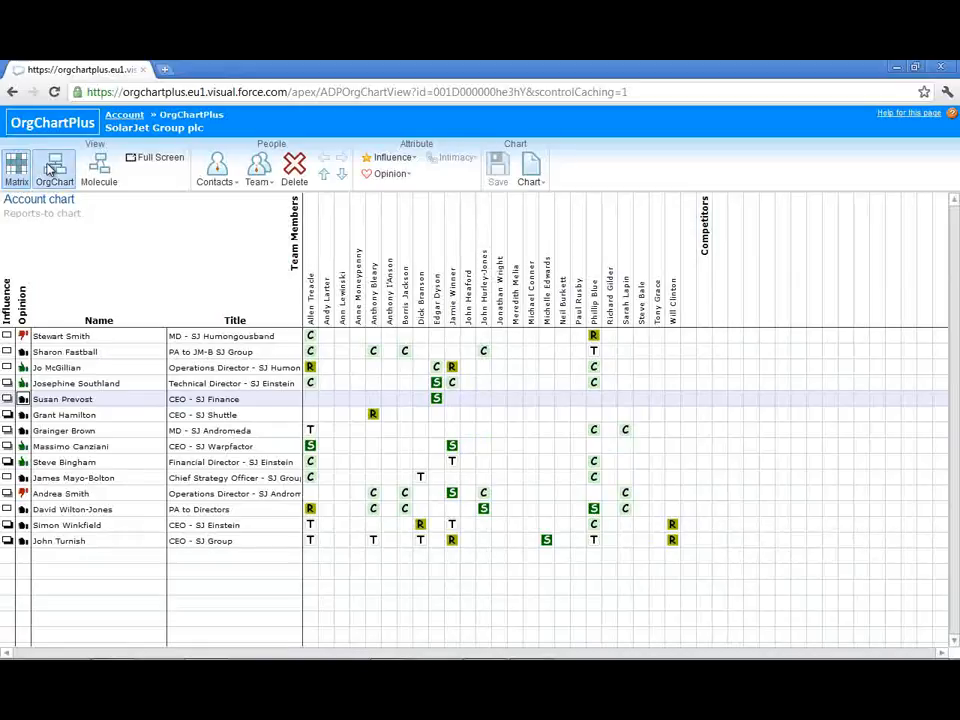
click(52, 168)
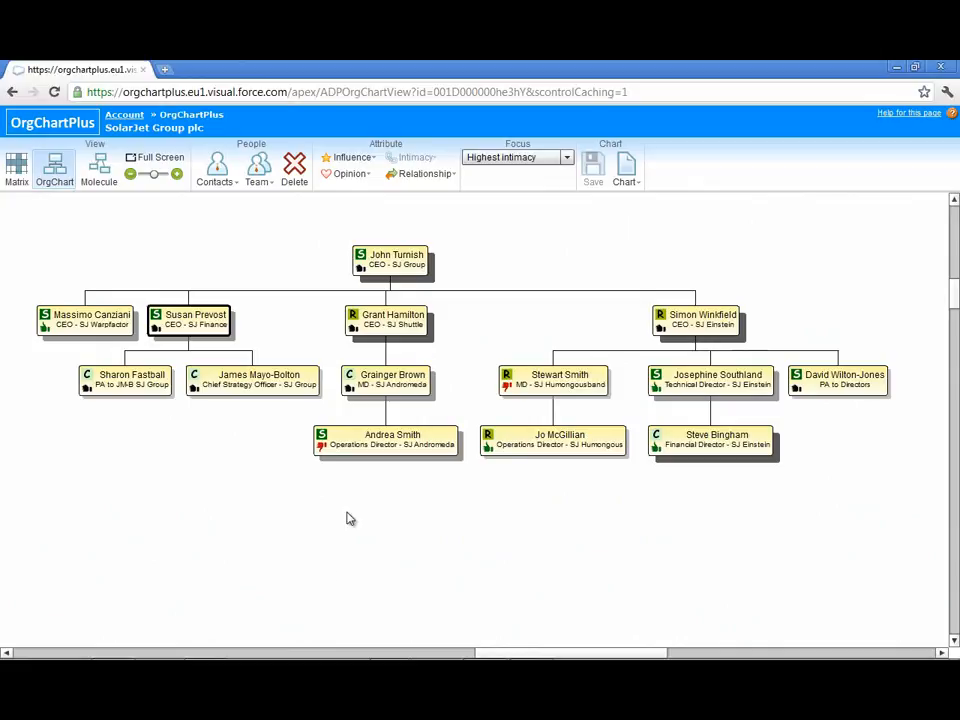
Step: Move the SJ Andromeda Operations Director under the SJ Group Chief Strategy Officer, and return the contact beneath the SJ Andromeda MD
click(380, 450)
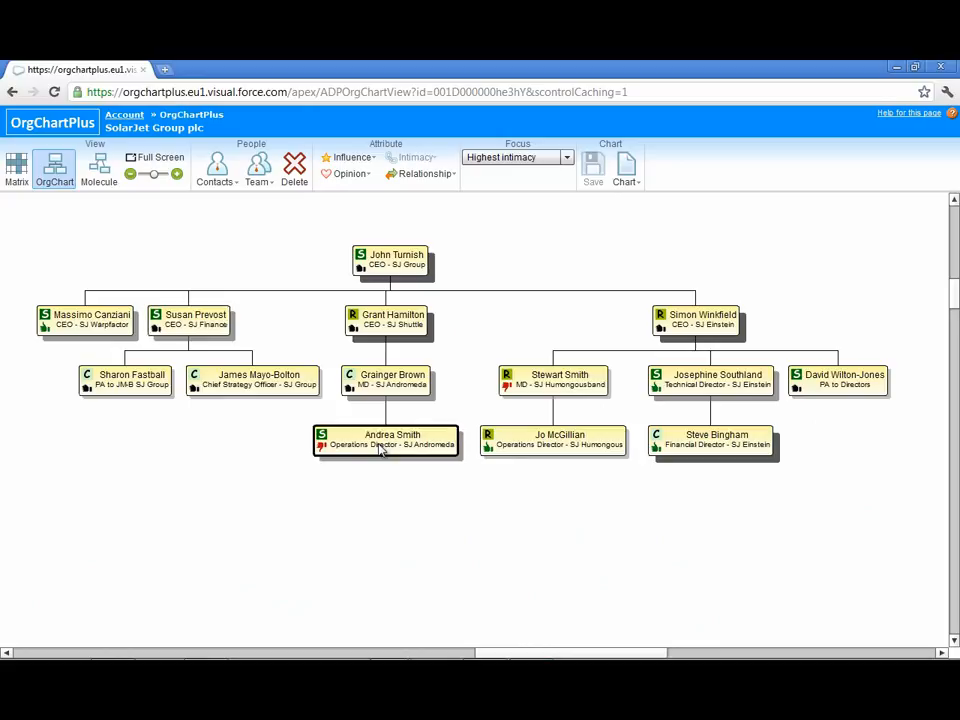
drag(380, 450, 227, 399)
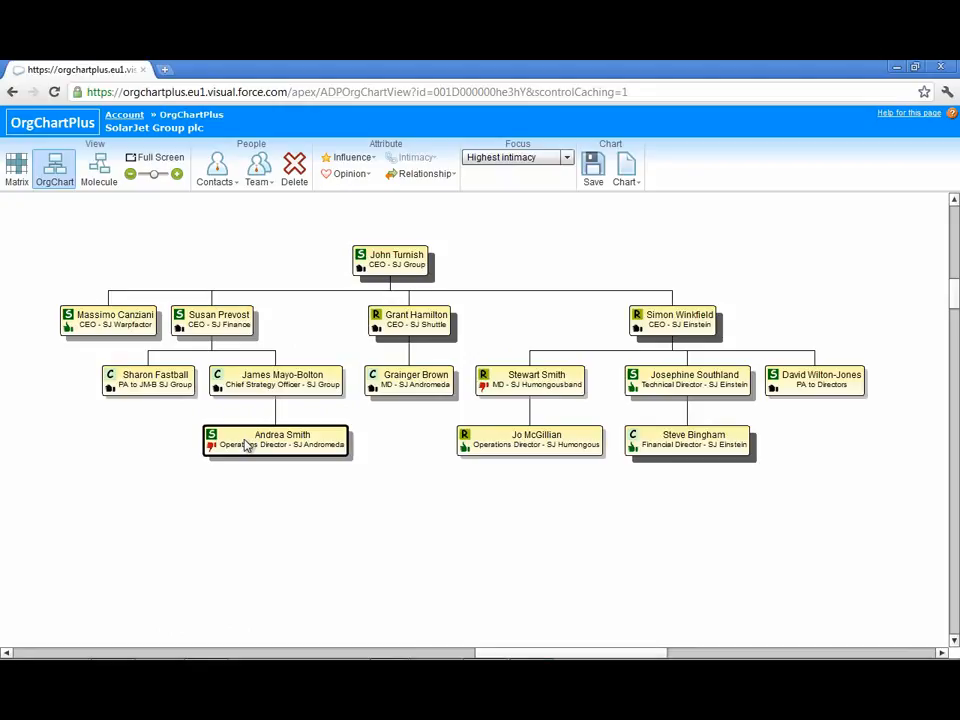
drag(247, 446, 365, 402)
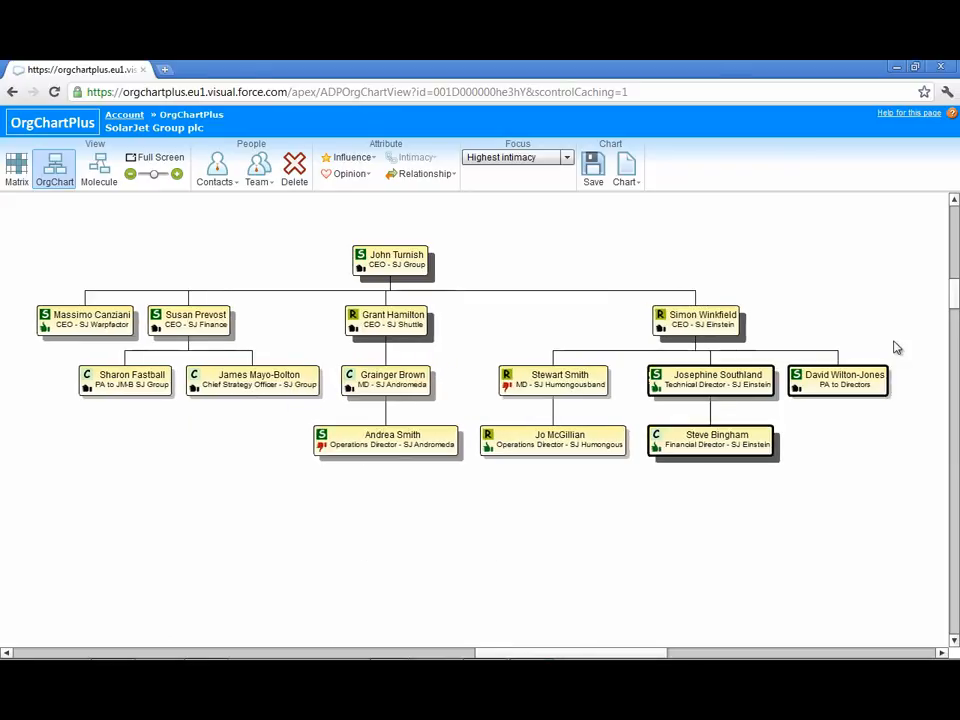
Step: Select everyone reporting below the SJ Einstein CEO and move the whole group under the SJ Group Chief Strategy Officer
drag(895, 342, 480, 542)
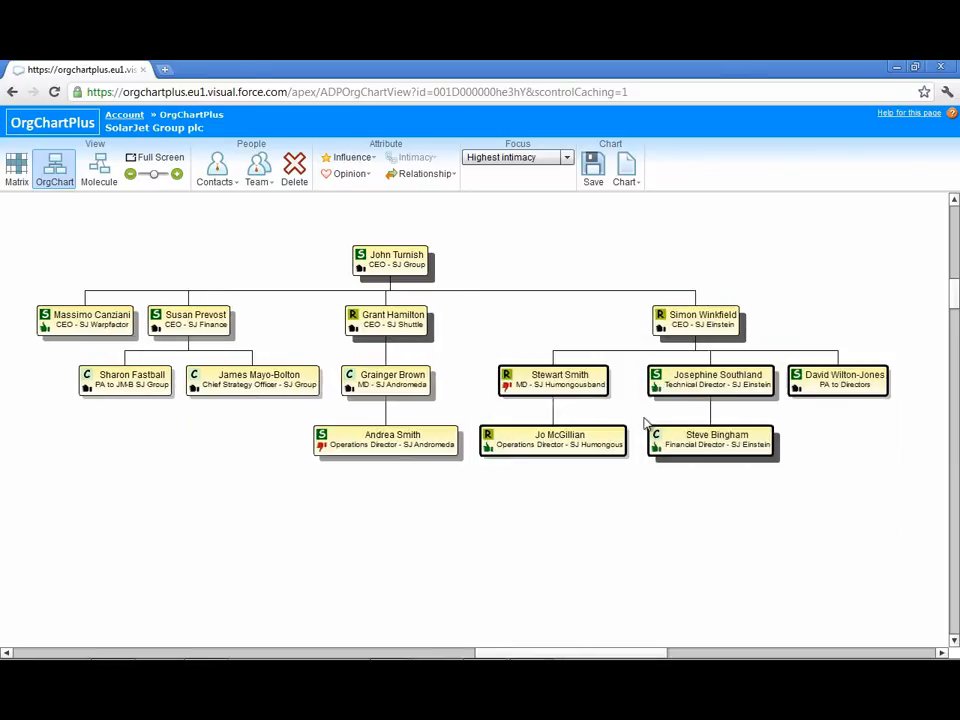
drag(707, 390, 205, 393)
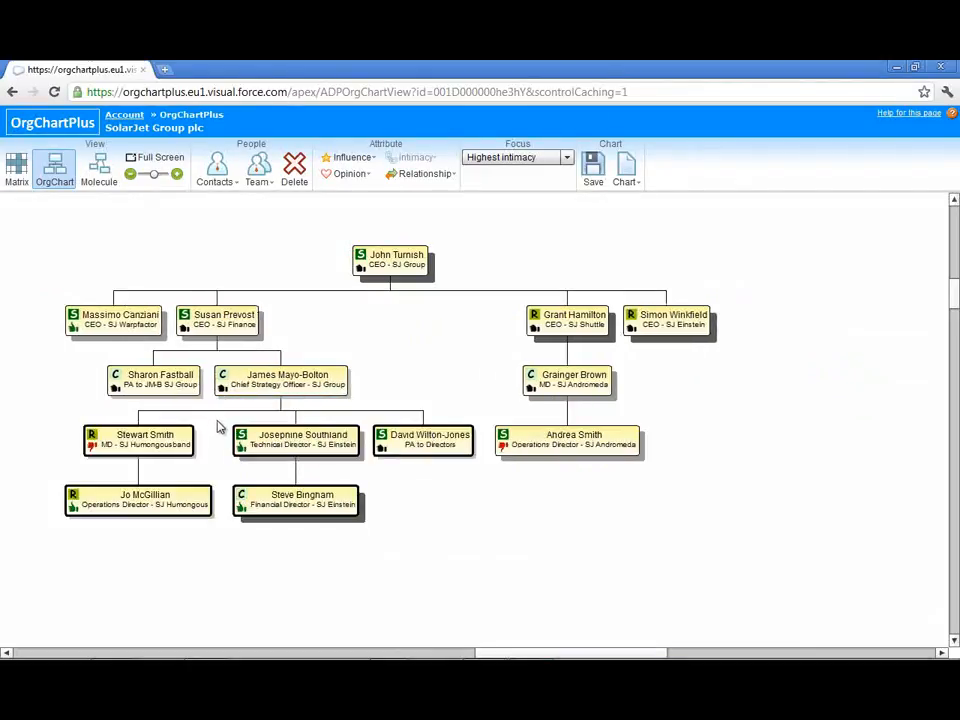
Step: Move the selected group of reports back under the SJ Einstein CEO
drag(262, 440, 666, 336)
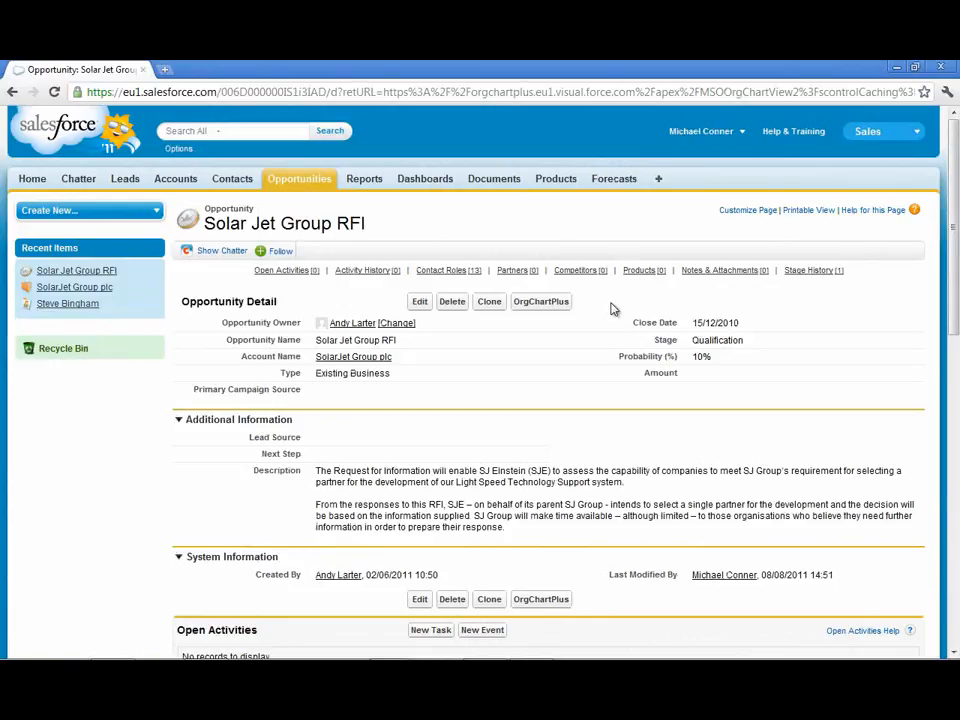
Step: Open OrgChartPlus for the Solar Jet Group RFI opportunity and create a decision tree chart named Opportunity chart
click(553, 310)
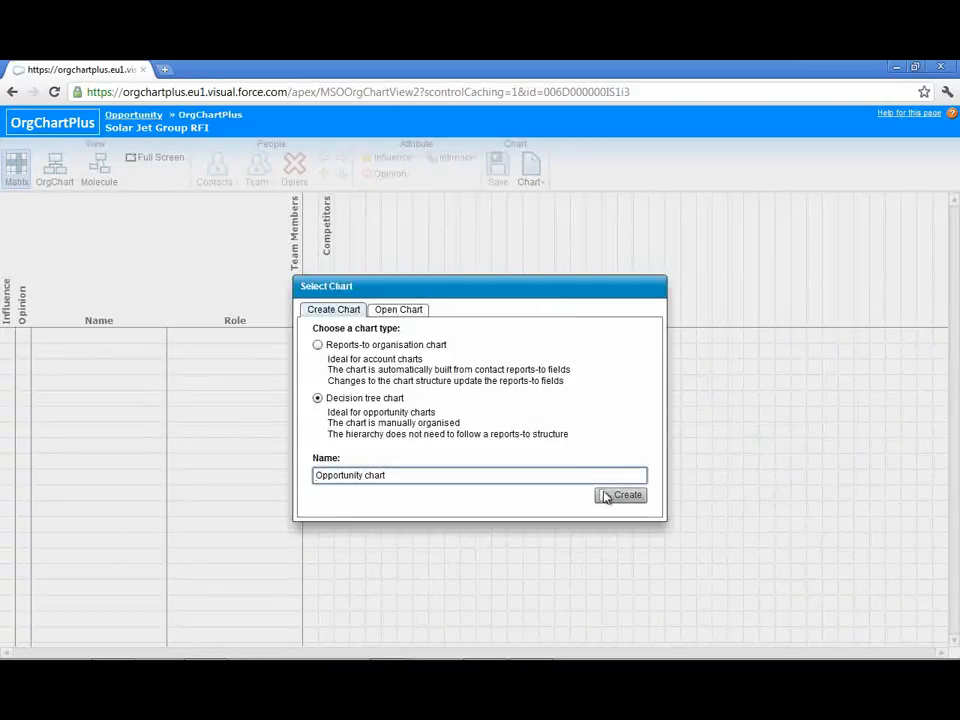
click(611, 500)
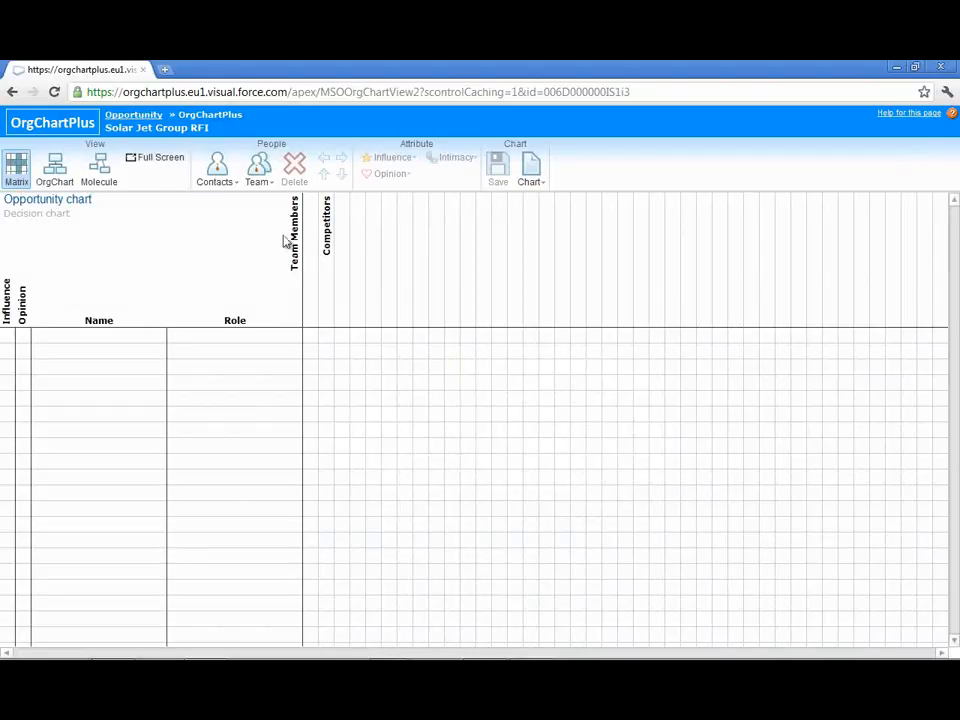
Step: Import seven account contacts: the SJ Andromeda Operations Director and MD, the CEOs of SJ Shuttle, Group, Warpfactor and Einstein, and the SJ Humongousband MD
click(230, 182)
click(242, 200)
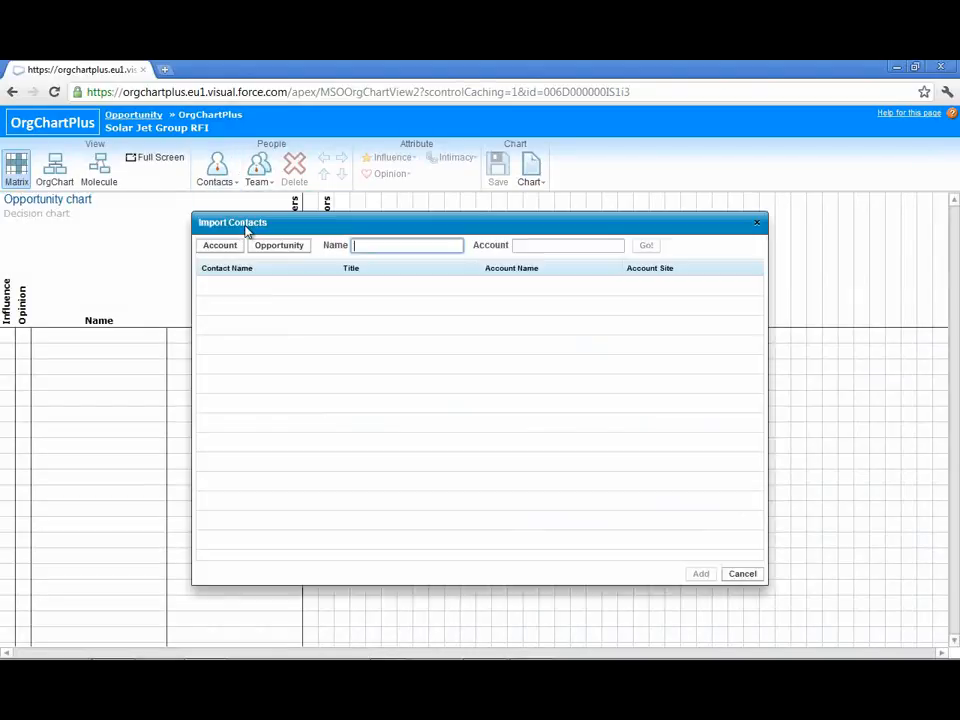
click(236, 249)
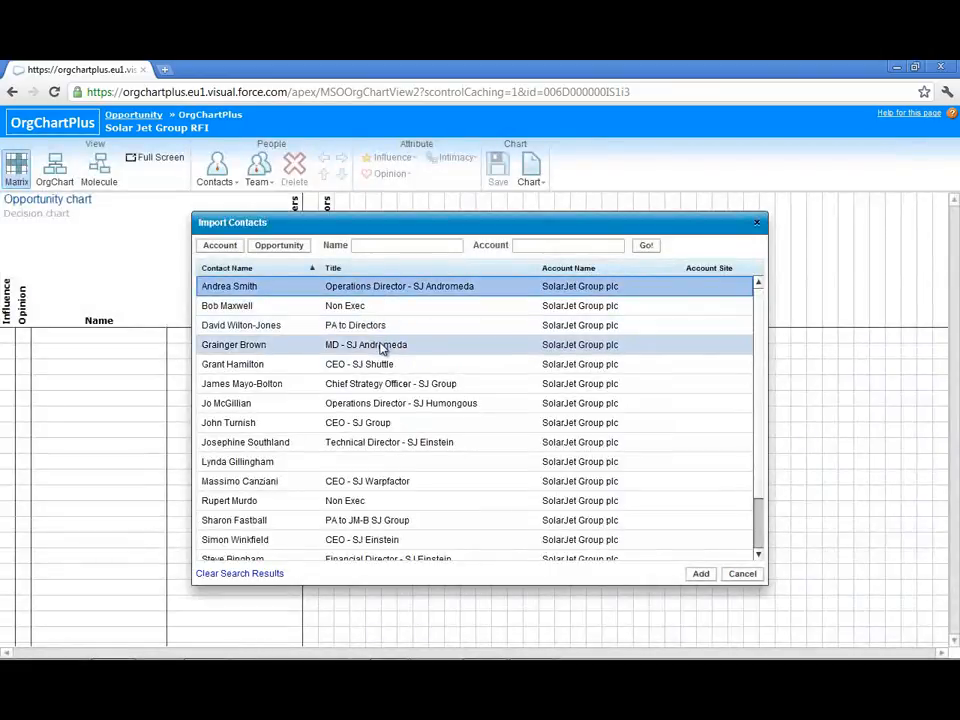
ctrl+click(382, 344)
ctrl+click(386, 364)
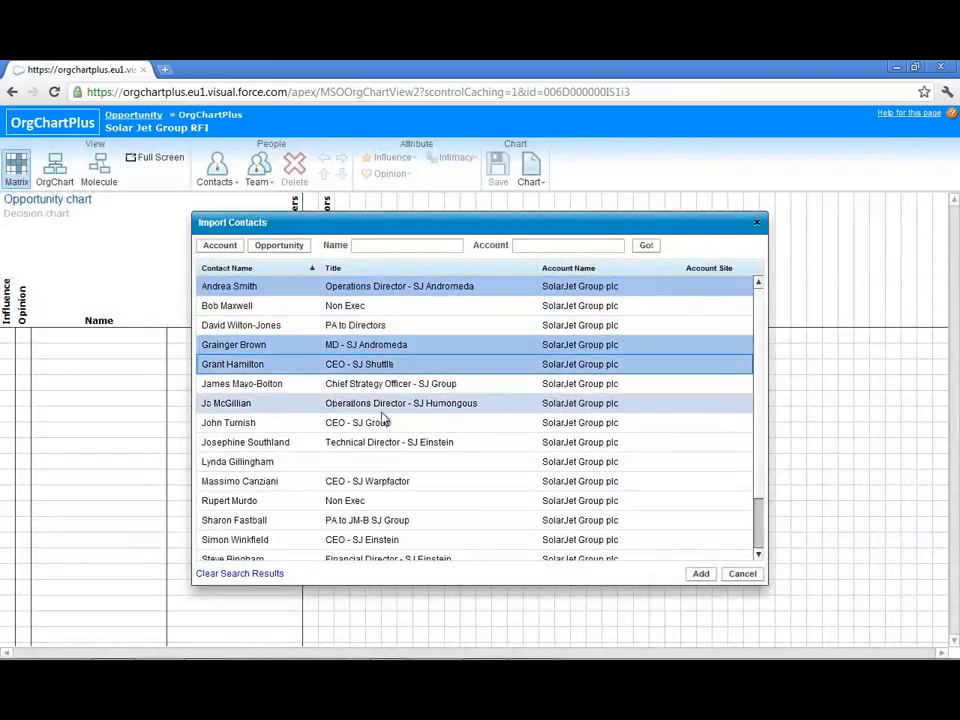
ctrl+click(384, 422)
ctrl+click(381, 483)
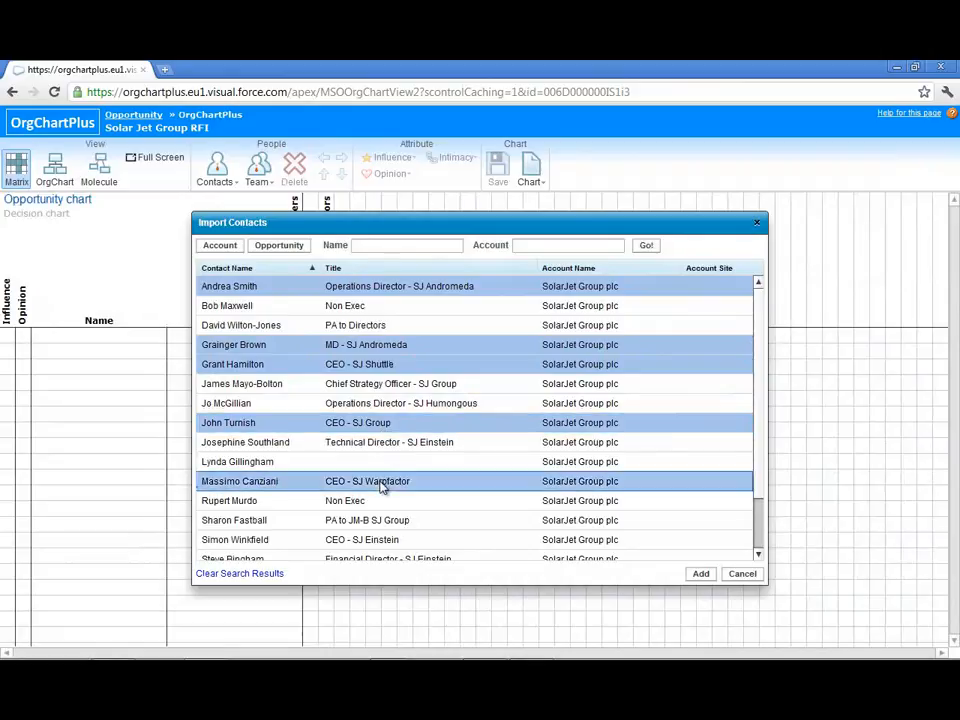
ctrl+click(381, 539)
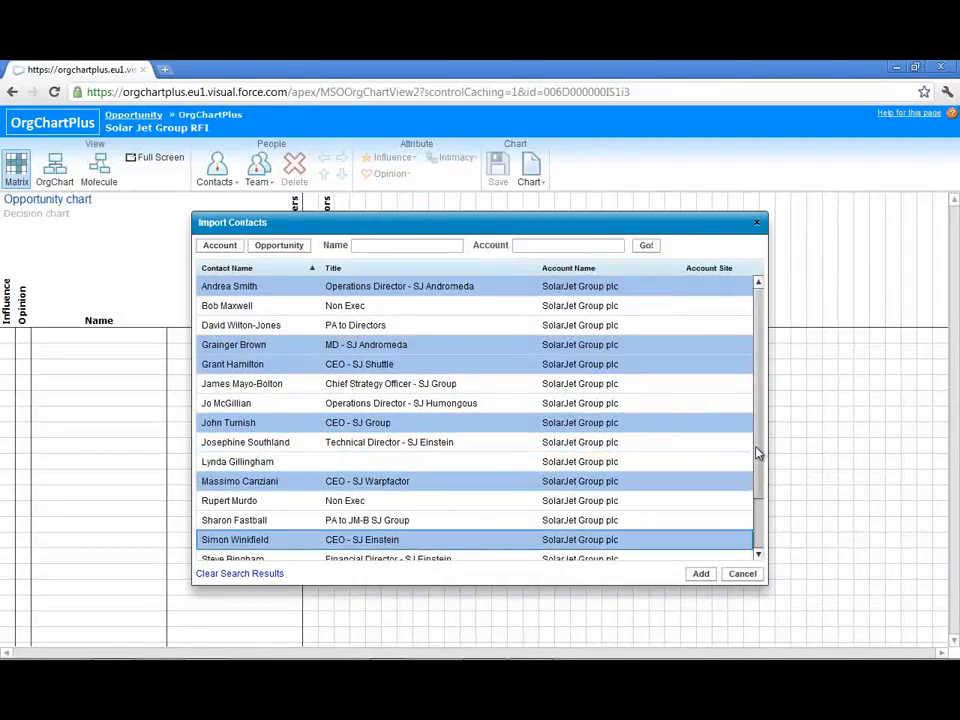
drag(756, 454, 763, 537)
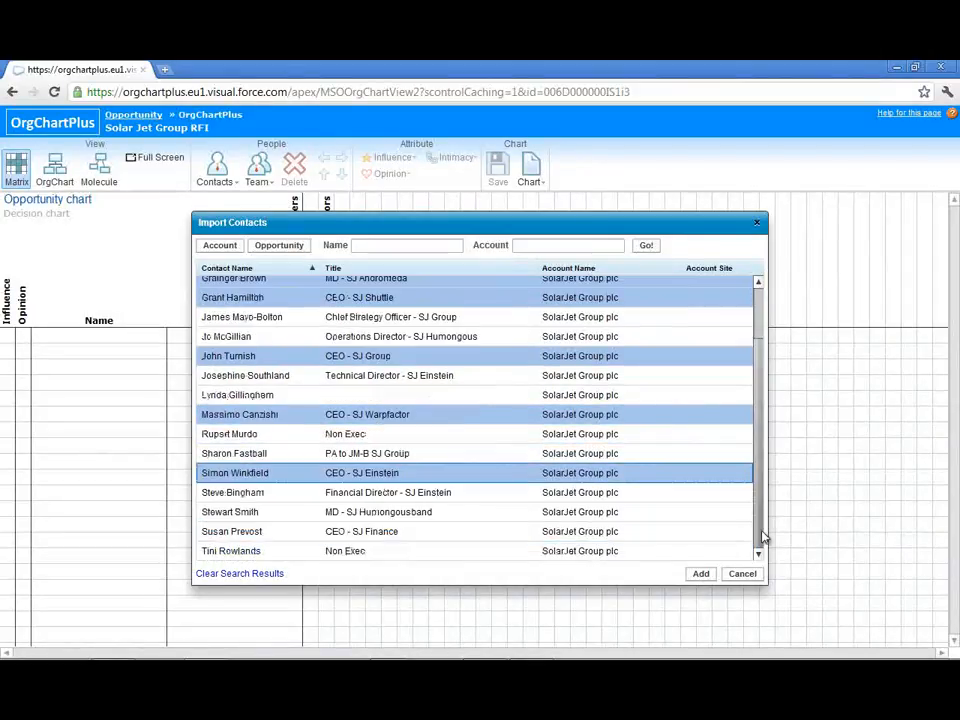
ctrl+click(663, 519)
click(701, 574)
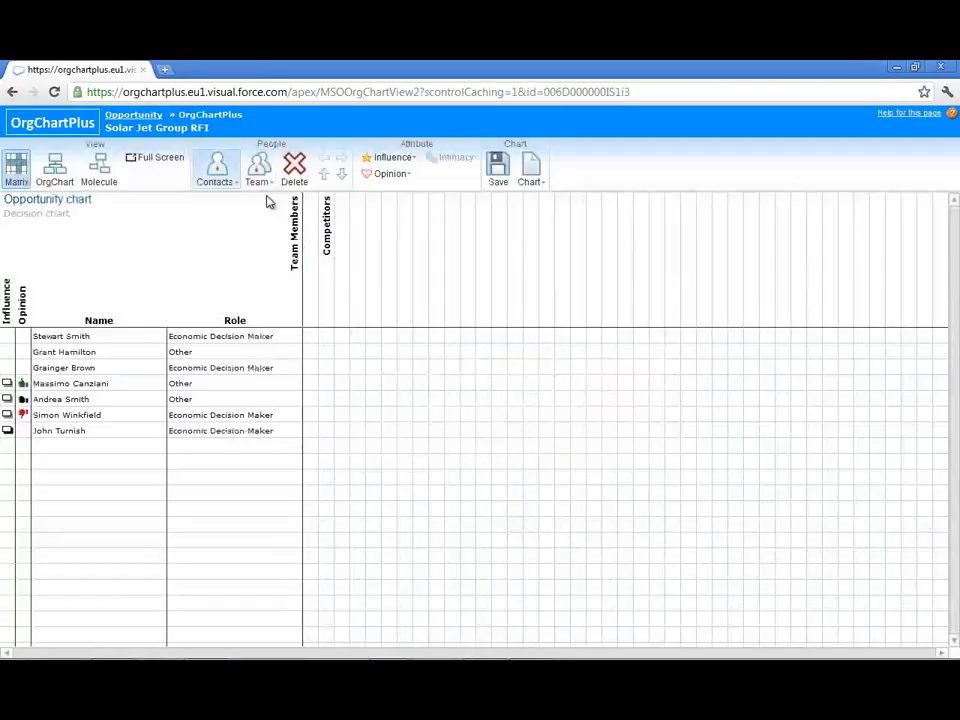
Step: Import the first nine people from the full list of team members into the opportunity chart
click(258, 178)
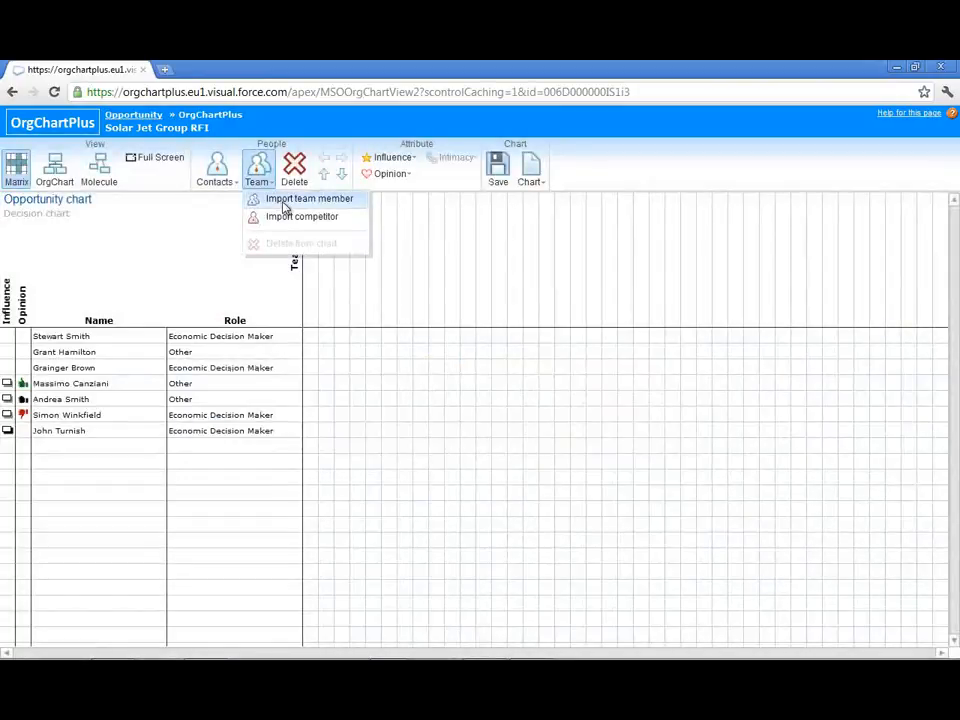
click(280, 200)
click(274, 283)
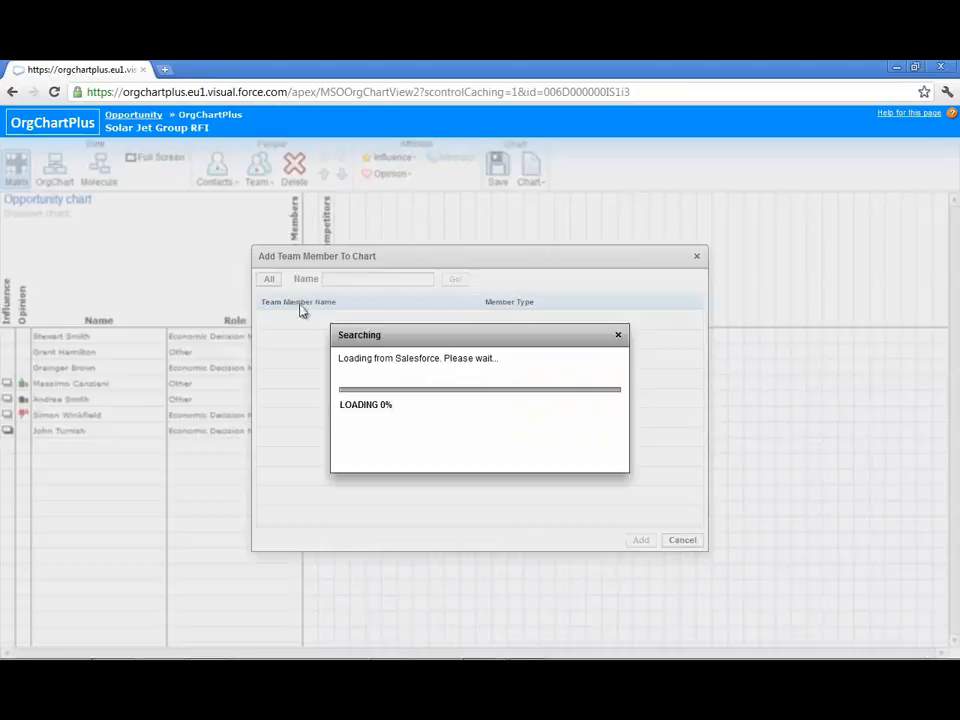
click(319, 326)
key(shift+Down)
key(shift+Down)
key(shift+Down)
key(shift+Down)
key(shift+Down)
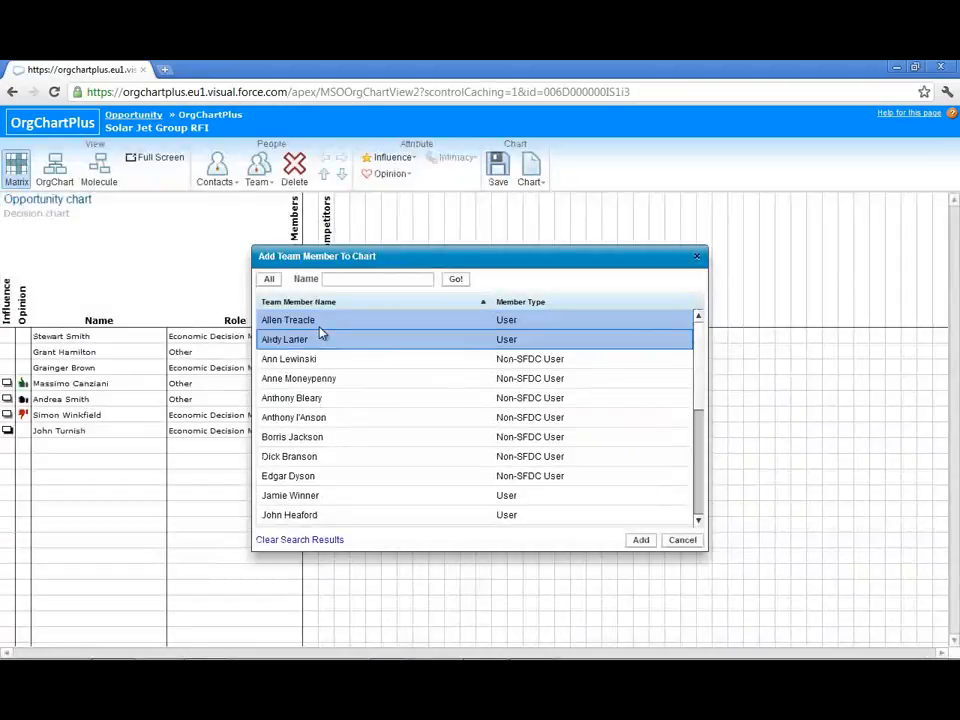
key(shift+Down)
key(shift+Down)
key(shift+Down)
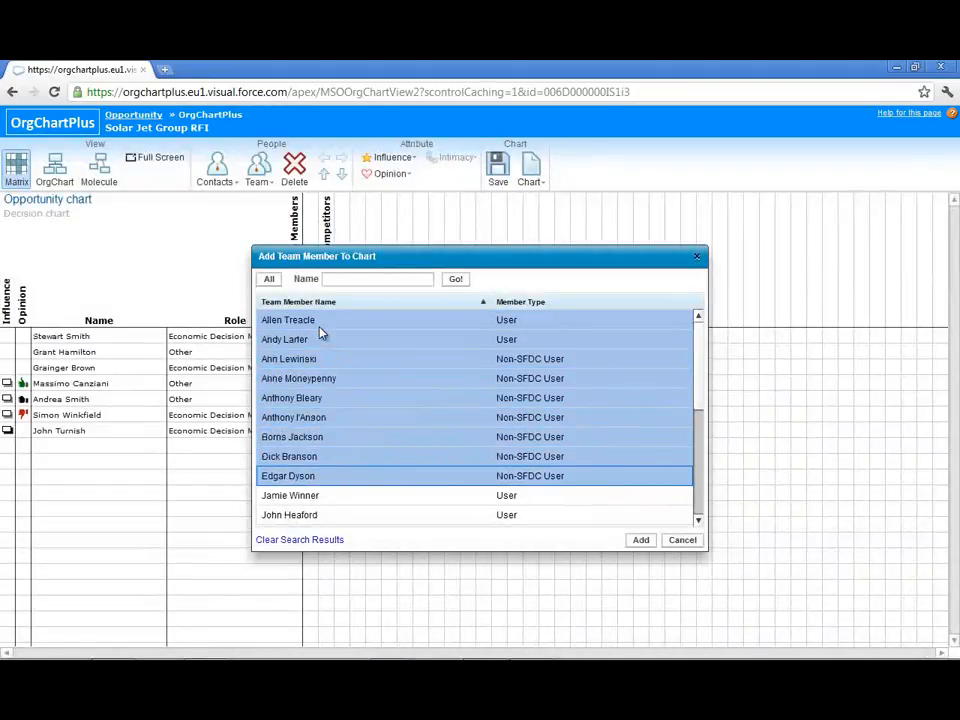
click(637, 541)
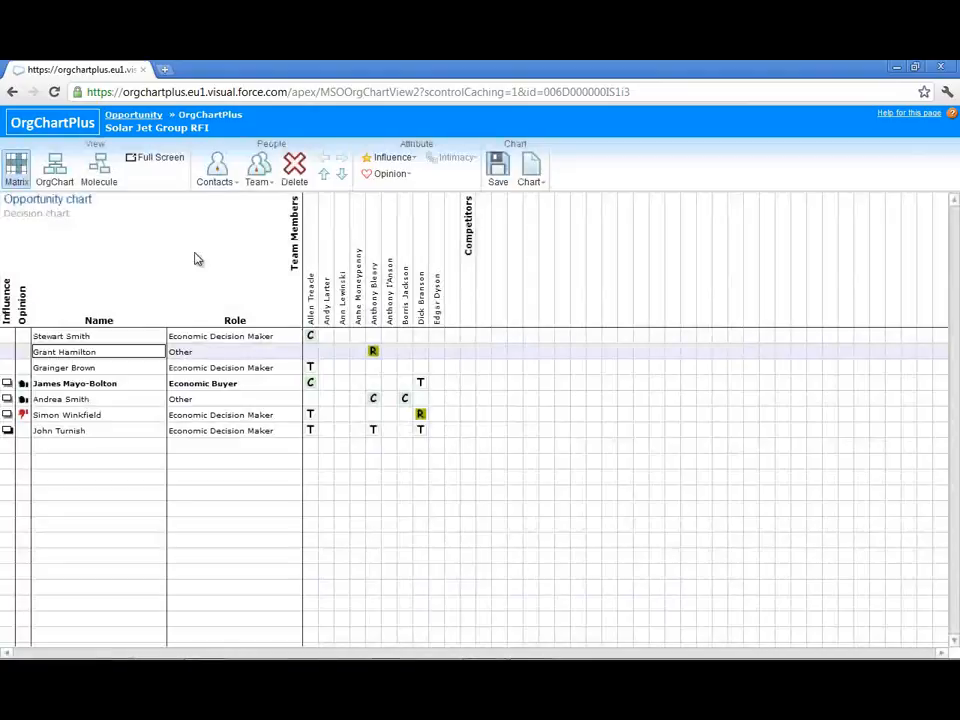
Step: In the OrgChart view, place the SJ Group CEO in open space and put the SJ Humongousband MD directly beneath
click(55, 175)
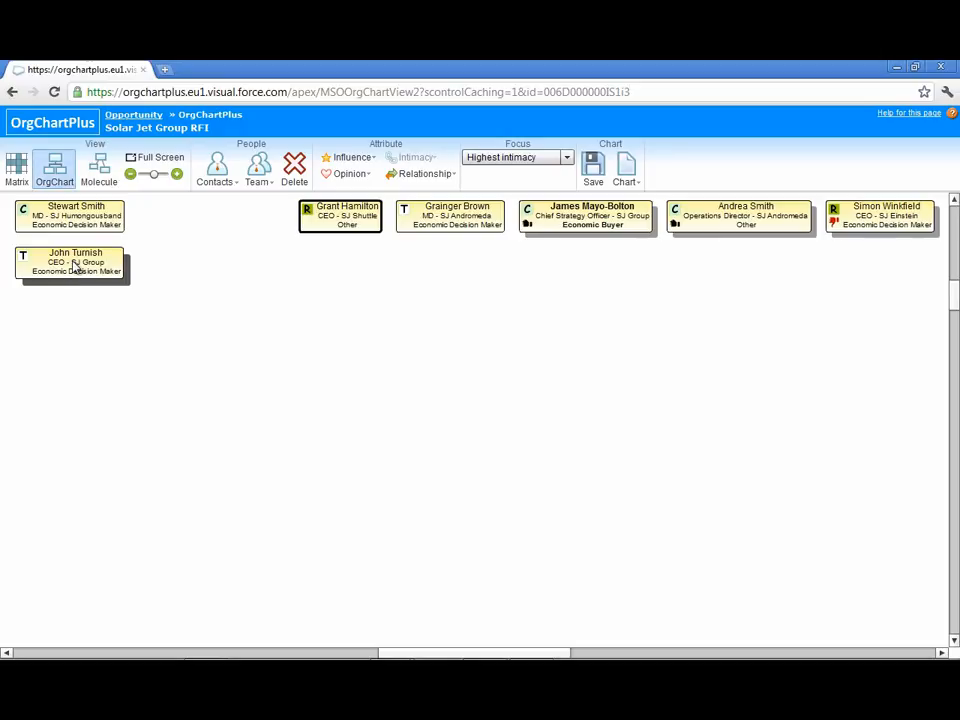
drag(75, 266, 451, 344)
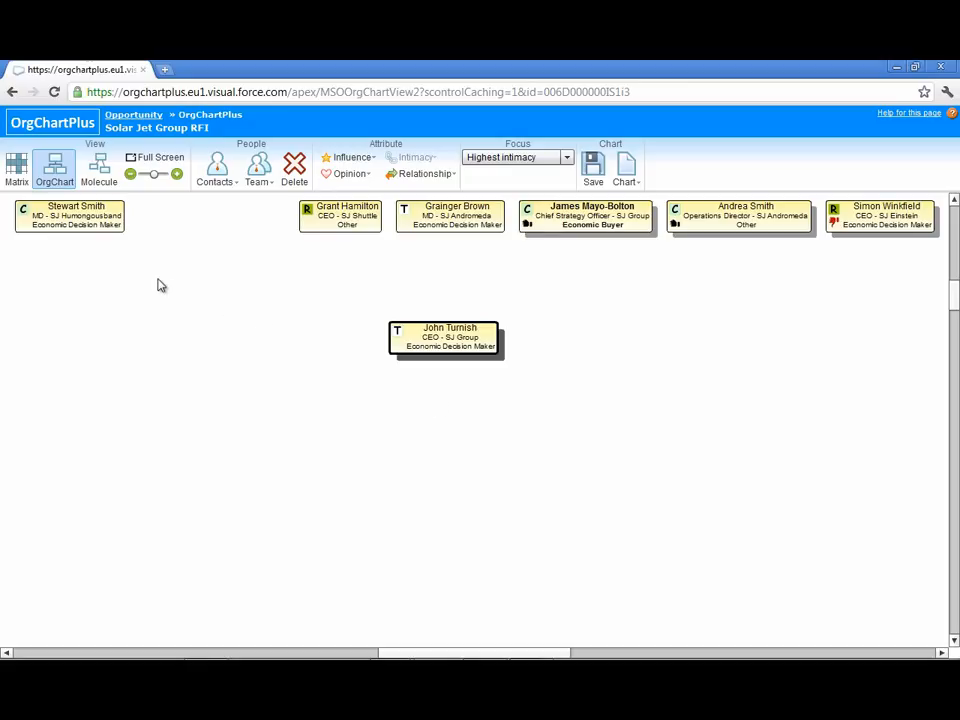
click(86, 224)
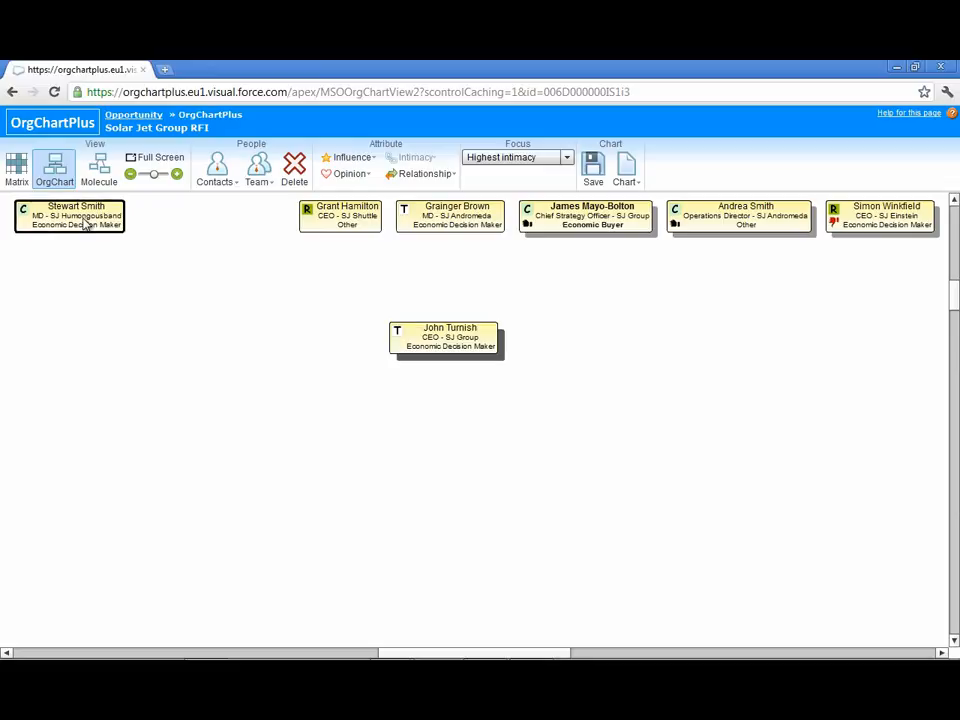
drag(86, 224, 441, 375)
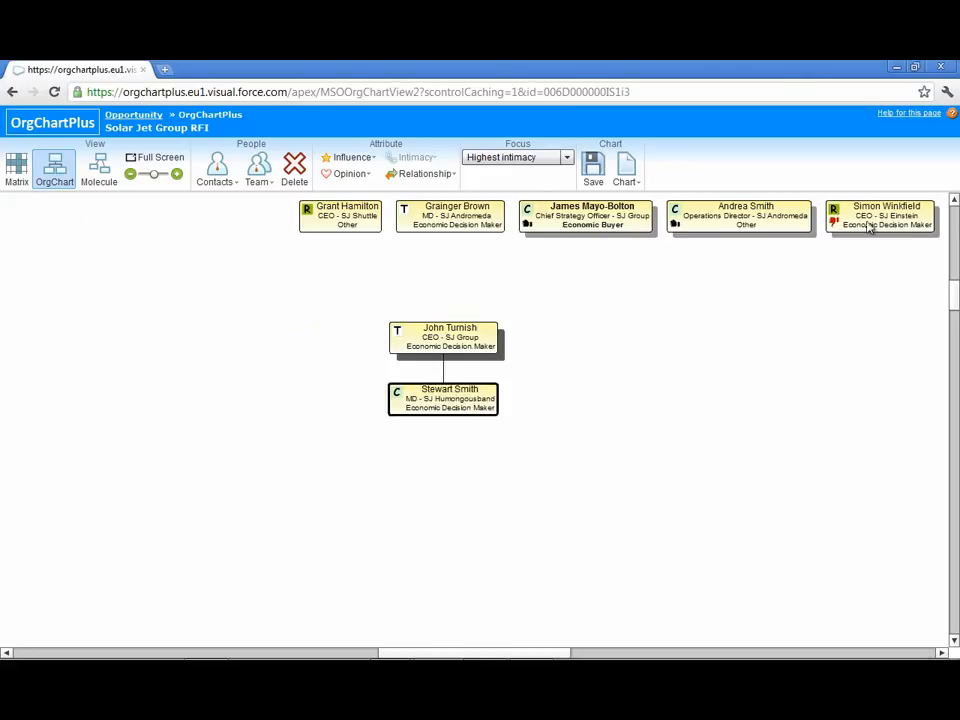
Step: Put the SJ Einstein CEO, SJ Andromeda MD and Chief Strategy Officer under the SJ Group CEO, and the SJ Andromeda Operations Director under the SJ Humongousband MD
drag(866, 219, 512, 364)
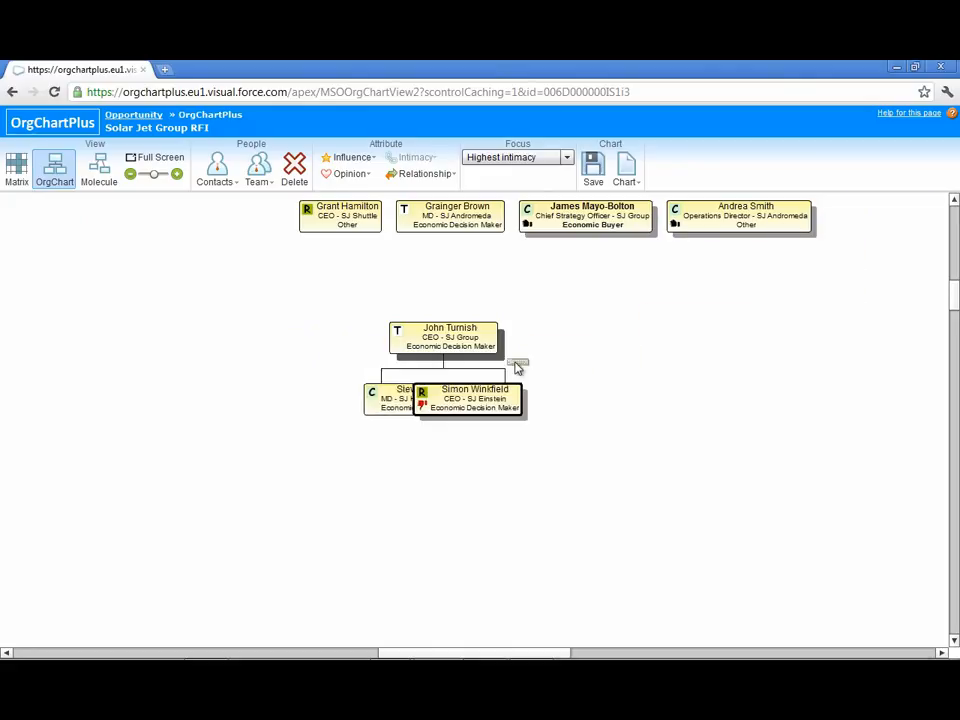
drag(465, 225, 456, 373)
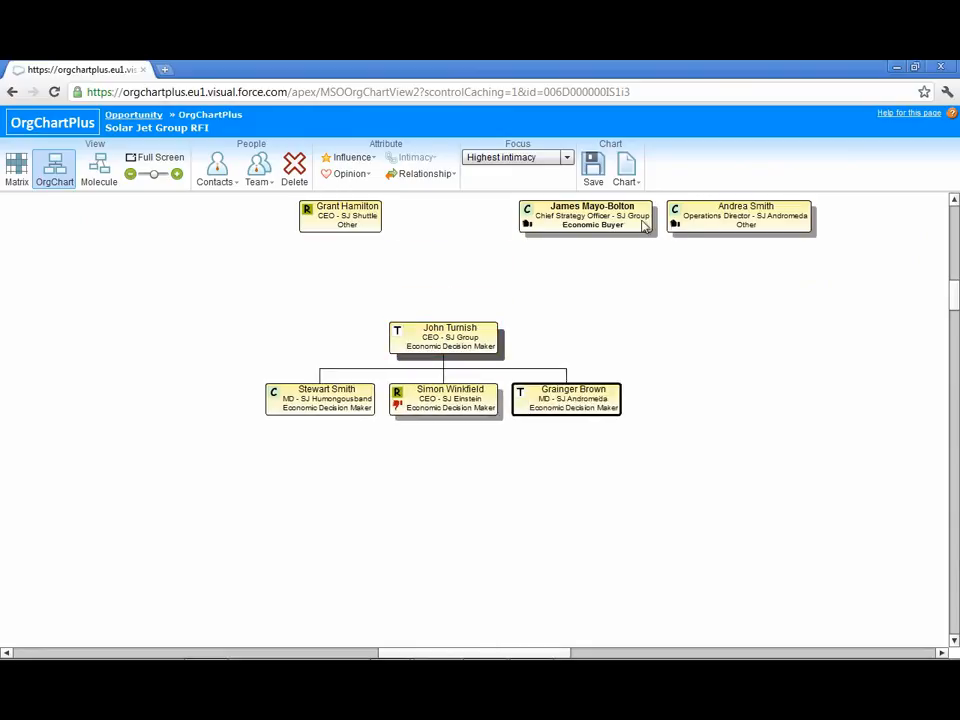
drag(618, 223, 561, 347)
drag(722, 213, 228, 405)
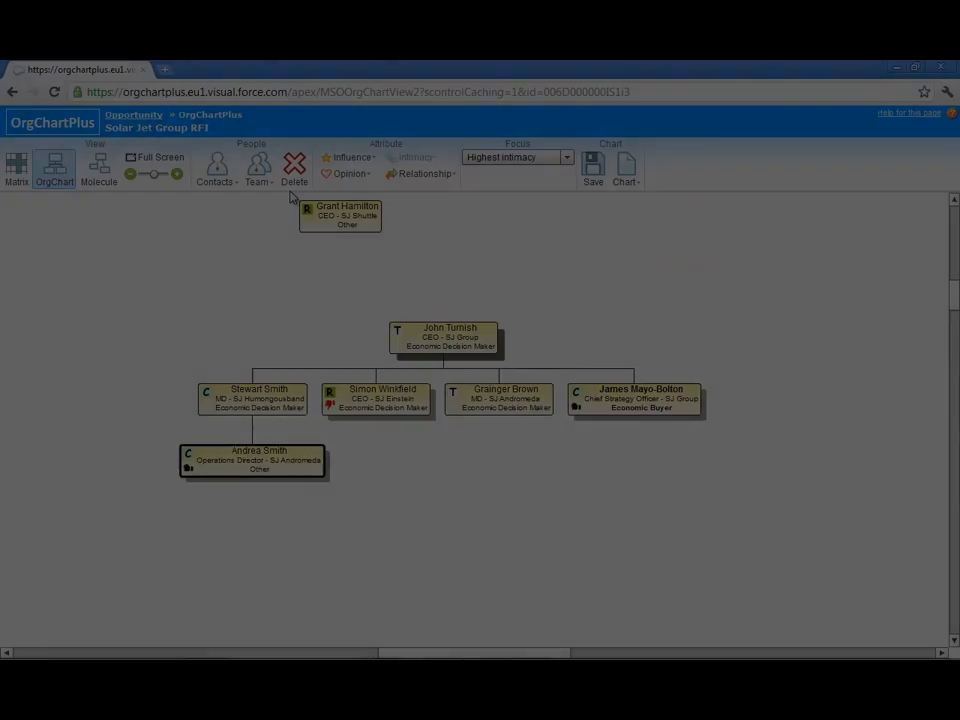